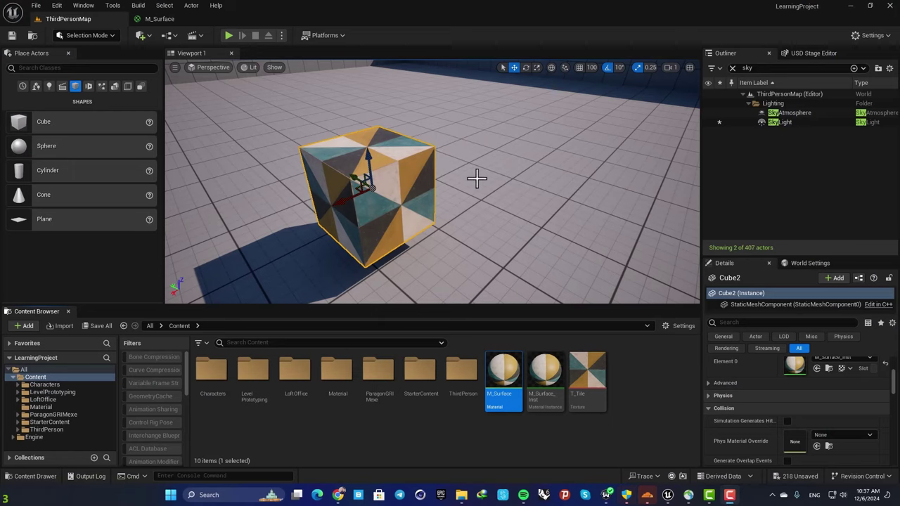
Step: Open the M_Surface_Inst material instance in a small floating window beside the tiled cube in the viewport
{"action": "double_click", "coordinate": [539, 369]}
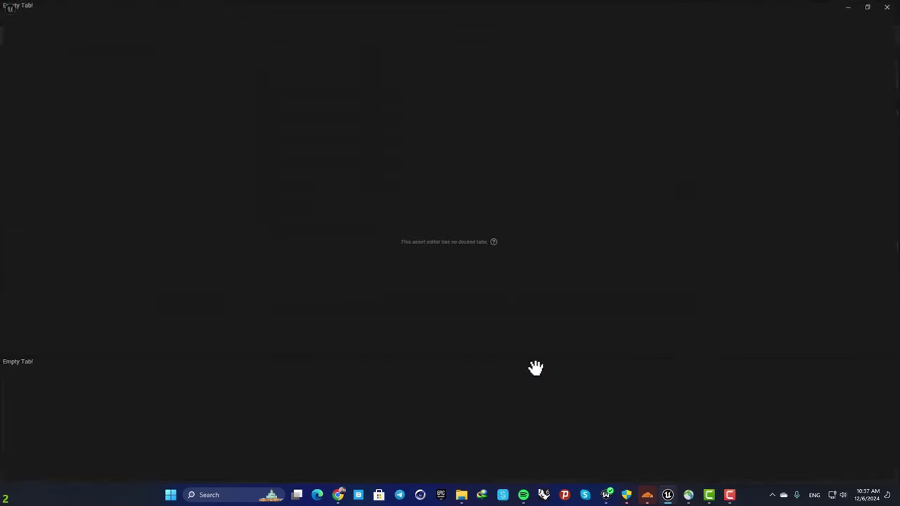
{"action": "left_click_drag", "start_coordinate": [294, 7], "coordinate": [549, 124]}
{"action": "left_click_drag", "start_coordinate": [552, 238], "coordinate": [561, 425]}
{"action": "left_click_drag", "start_coordinate": [589, 118], "coordinate": [634, 89]}
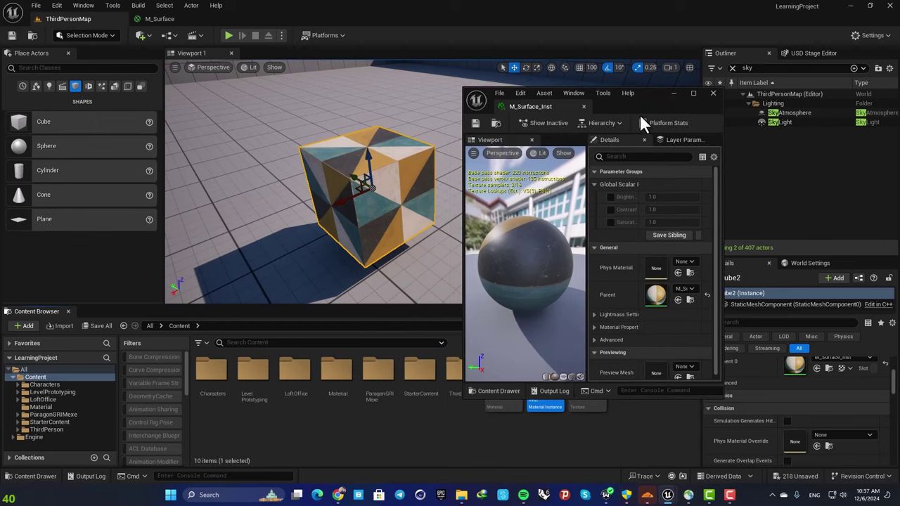
{"action": "left_click_drag", "start_coordinate": [645, 108], "coordinate": [677, 71]}
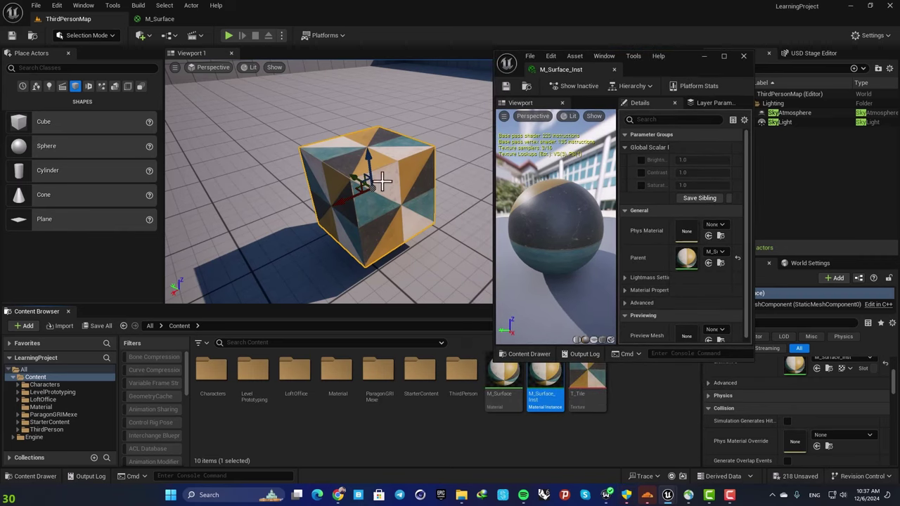
{"action": "right_click_drag", "start_coordinate": [384, 176], "coordinate": [414, 179]}
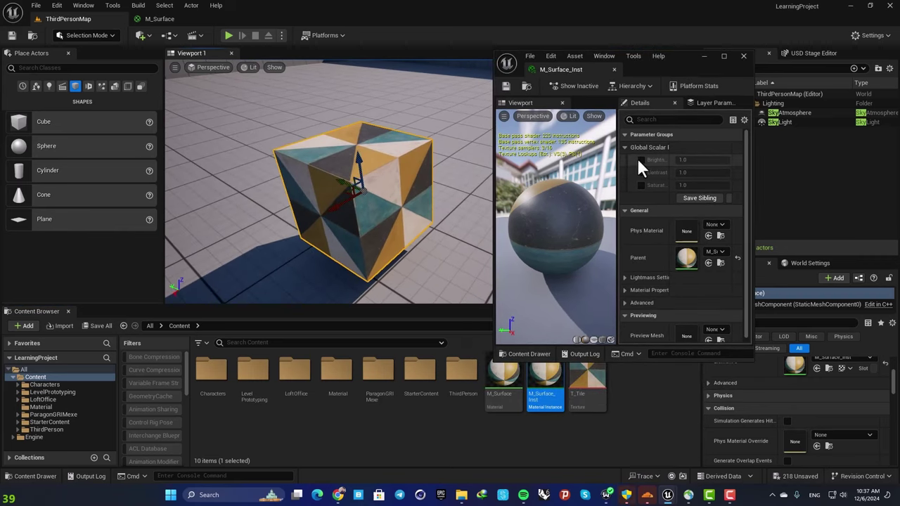
Step: Enable the instance's Brightness, Contrast and Saturation overrides, raise Brightness to about 3.39 and Contrast to about 2.26, and deselect the cube
{"action": "left_click", "coordinate": [640, 159]}
{"action": "left_click", "coordinate": [641, 172]}
{"action": "left_click", "coordinate": [641, 185]}
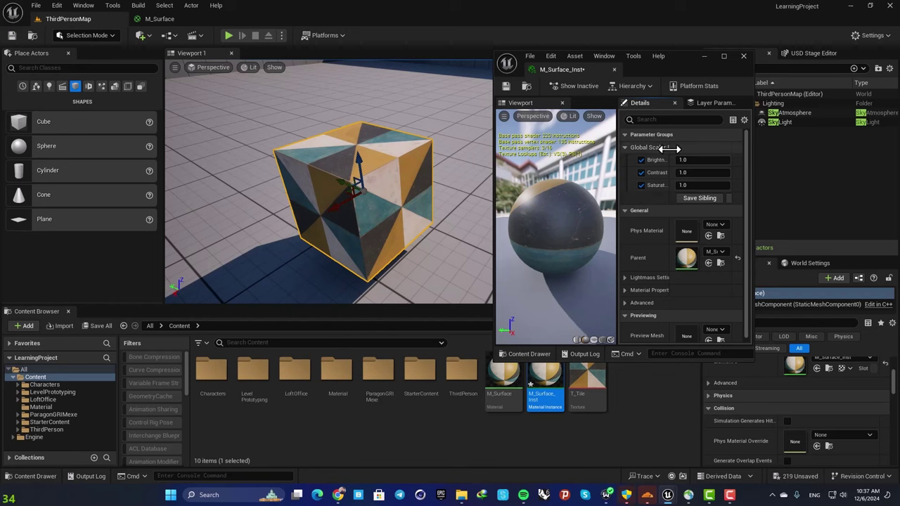
{"action": "left_click_drag", "start_coordinate": [668, 148], "coordinate": [718, 173]}
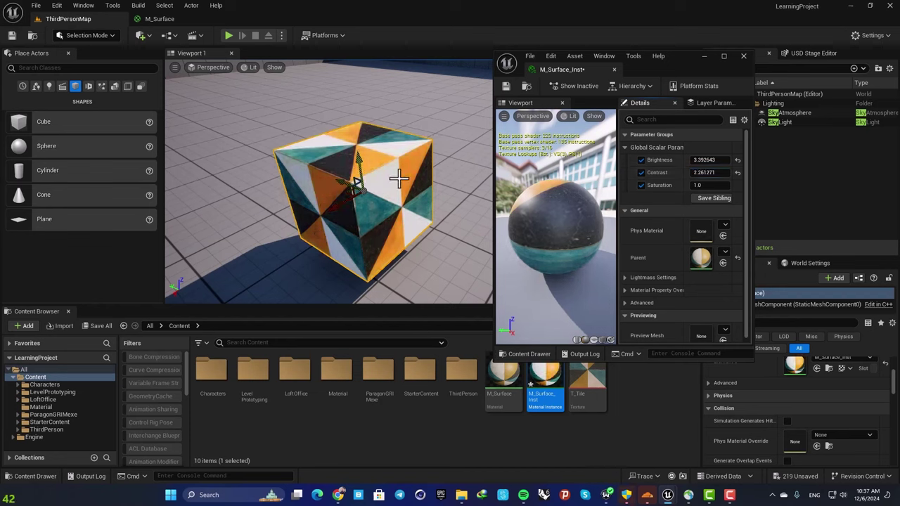
{"action": "left_click", "coordinate": [418, 161]}
{"action": "left_click", "coordinate": [455, 169]}
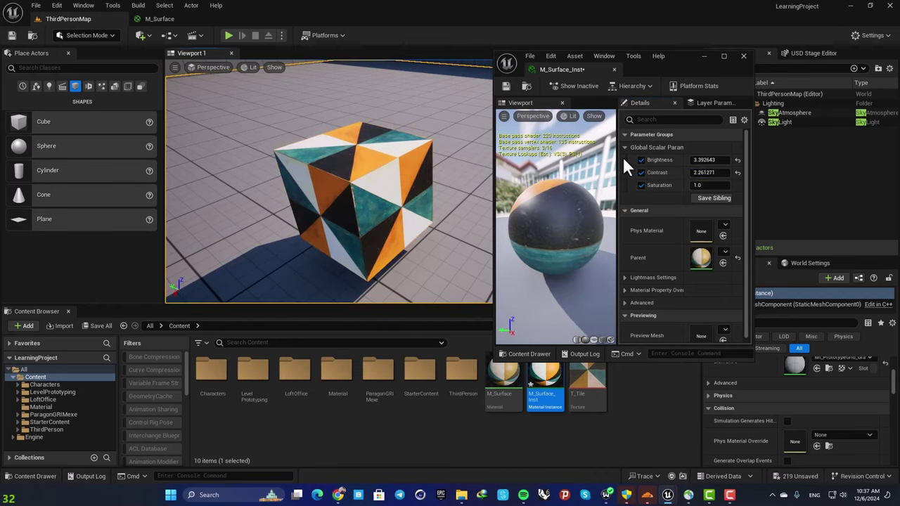
Step: Try out the instance's Saturation, reset Brightness and Contrast to their defaults, and close the instance editor
{"action": "mouse_move", "coordinate": [704, 186]}
{"action": "left_mouse_down"}
{"action": "mouse_move", "coordinate": [722, 186]}
{"action": "mouse_move", "coordinate": [711, 186]}
{"action": "left_mouse_up"}
{"action": "left_click", "coordinate": [738, 160]}
{"action": "left_click", "coordinate": [738, 173]}
{"action": "left_click", "coordinate": [743, 55]}
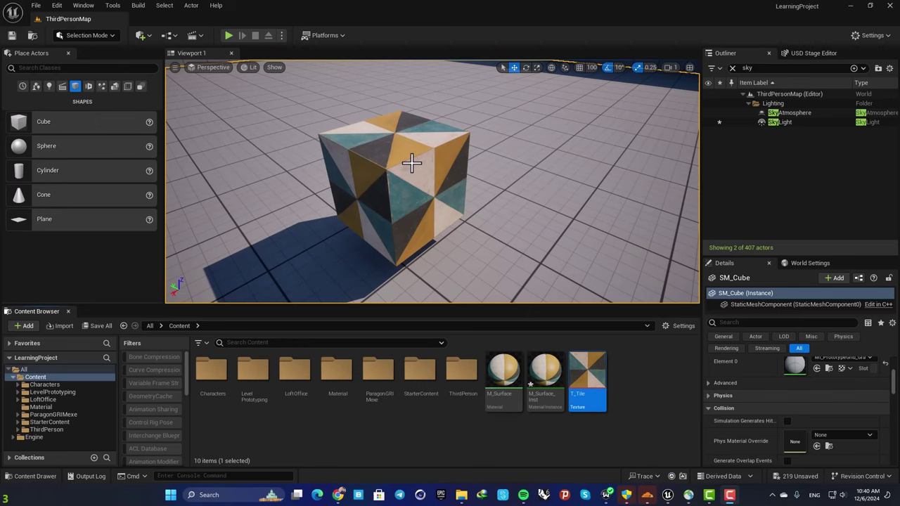
Step: Examine the T_Tile texture, the M_Surface material graph and the M_Surface_Inst parameters
{"action": "double_click", "coordinate": [594, 372]}
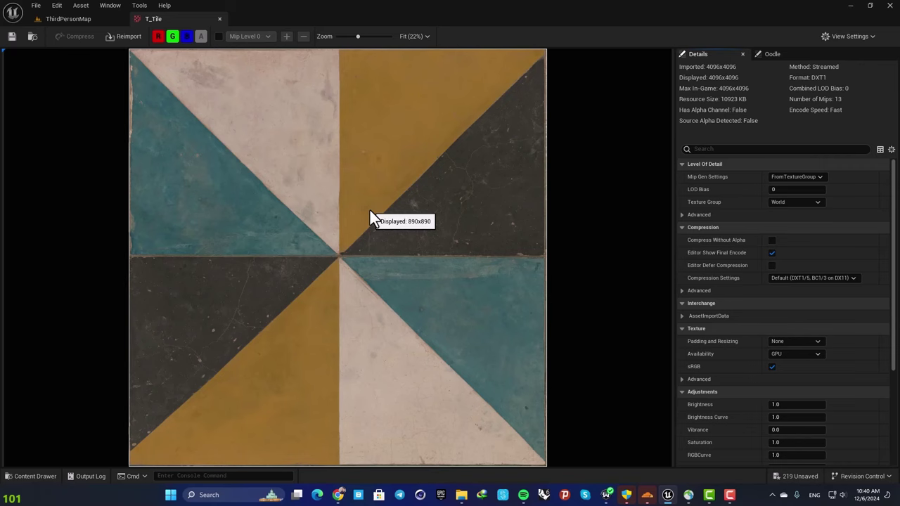
{"action": "left_click", "coordinate": [70, 19]}
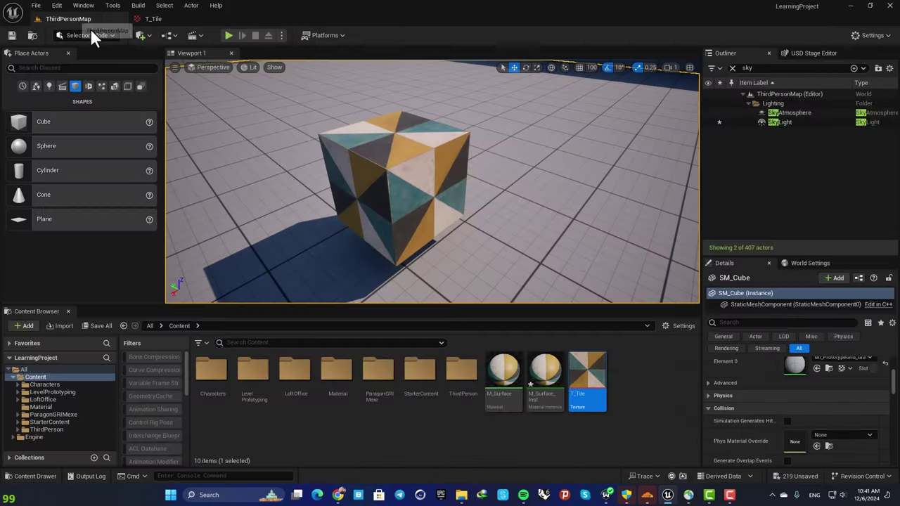
{"action": "double_click", "coordinate": [506, 370]}
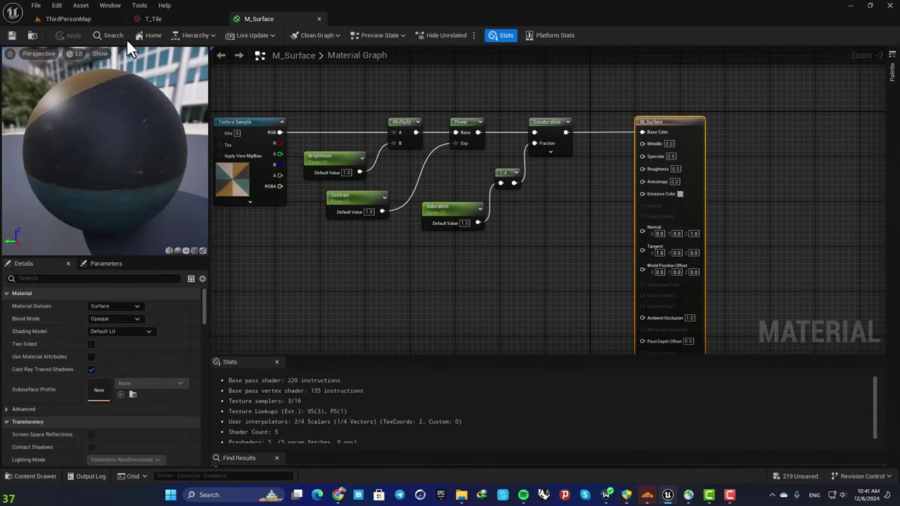
{"action": "left_click", "coordinate": [71, 19]}
{"action": "double_click", "coordinate": [545, 369]}
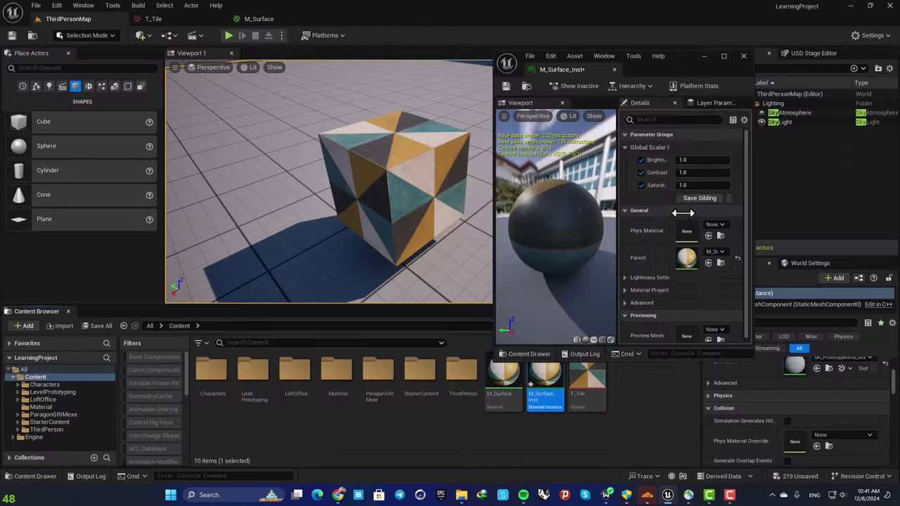
{"action": "left_click", "coordinate": [744, 56]}
Step: Force delete the M_Surface material together with its M_Surface_Inst instance
{"action": "left_click", "coordinate": [534, 437]}
{"action": "left_click", "coordinate": [502, 370]}
{"action": "left_click", "coordinate": [543, 367], "text": "ctrl"}
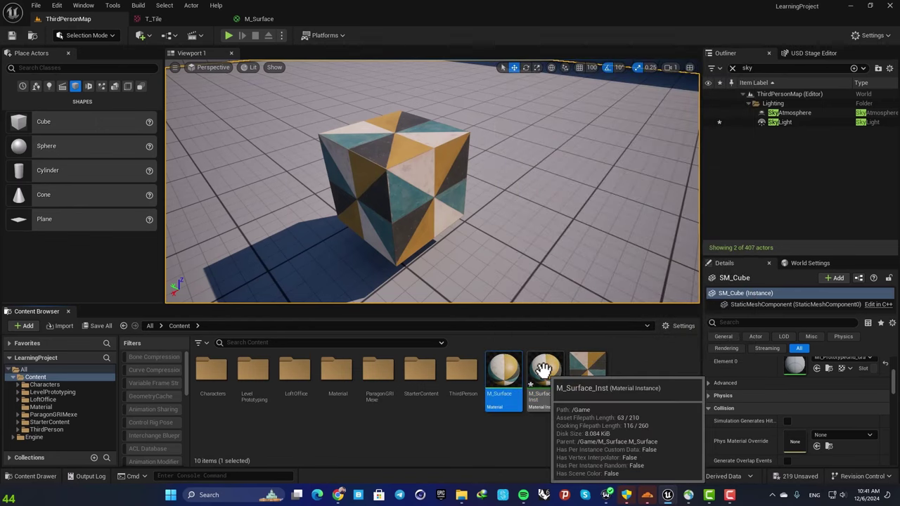
{"action": "key", "text": "Delete"}
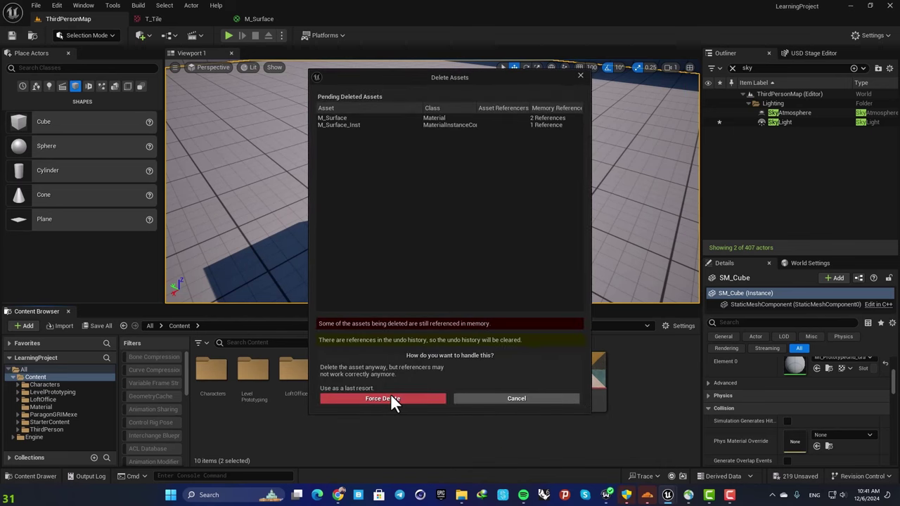
{"action": "left_click", "coordinate": [386, 398]}
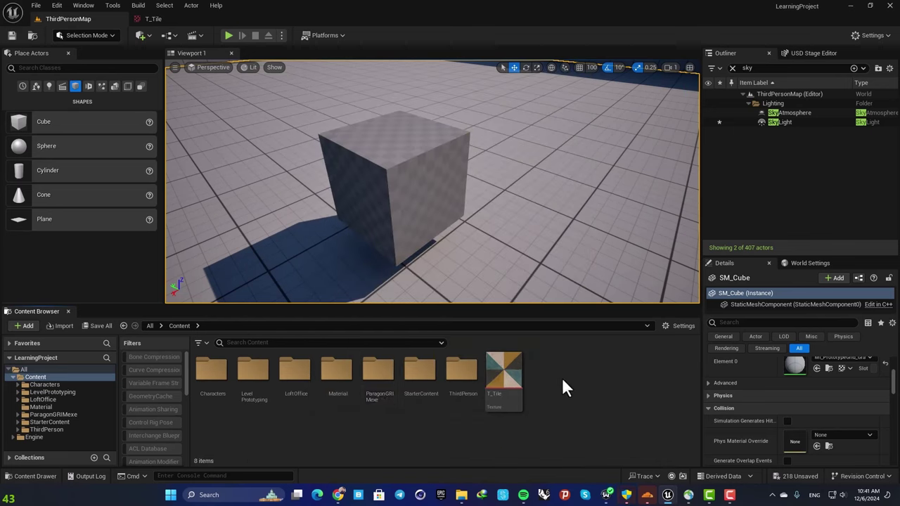
Step: Create a new material named M_Surface in the Content folder
{"action": "right_click", "coordinate": [556, 370]}
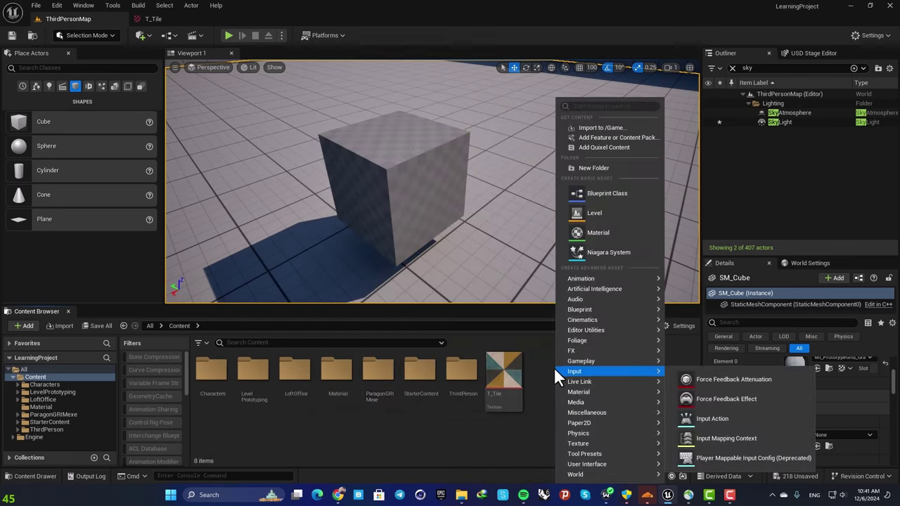
{"action": "left_click", "coordinate": [612, 234]}
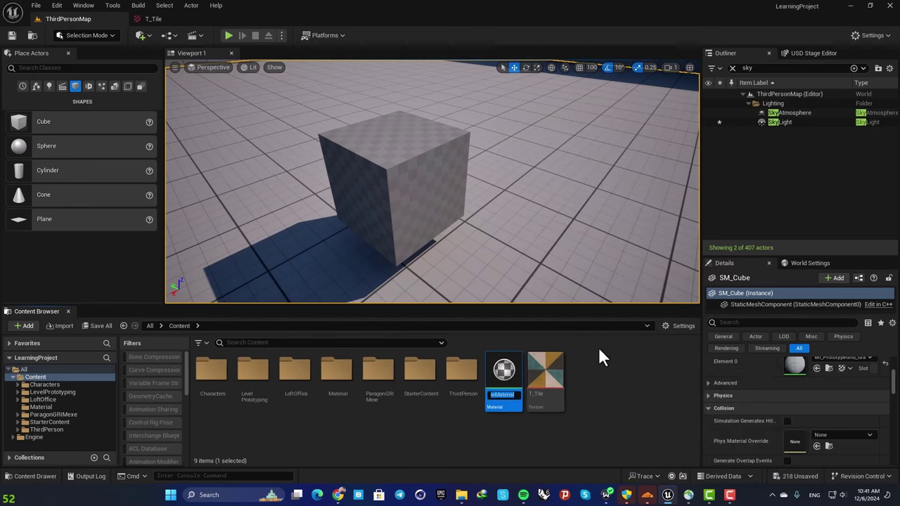
{"action": "type", "text": "M_Surface"}
{"action": "key", "text": "Return"}
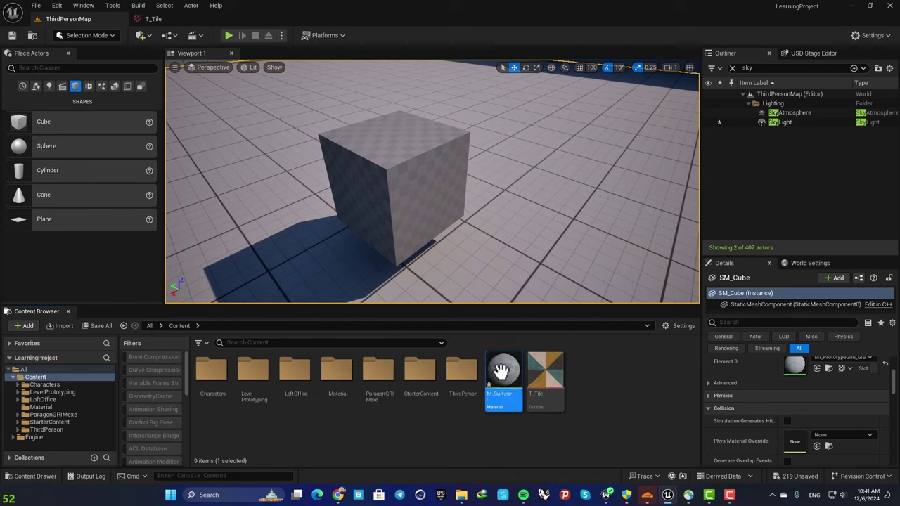
Step: Add the T_Tile texture to the M_Surface graph and connect its RGB output to Base Color, aligning the node beside the material output
{"action": "mouse_move", "coordinate": [510, 380]}
{"action": "double_click", "coordinate": [504, 381]}
{"action": "right_click_drag", "start_coordinate": [426, 201], "coordinate": [435, 244]}
{"action": "left_click", "coordinate": [83, 19]}
{"action": "left_click_drag", "start_coordinate": [546, 379], "coordinate": [427, 203]}
{"action": "left_click_drag", "start_coordinate": [494, 231], "coordinate": [534, 168]}
{"action": "left_click_drag", "start_coordinate": [460, 201], "coordinate": [457, 158]}
Step: Save the M_Surface material and apply it to the cube in the level
{"action": "left_click", "coordinate": [12, 35]}
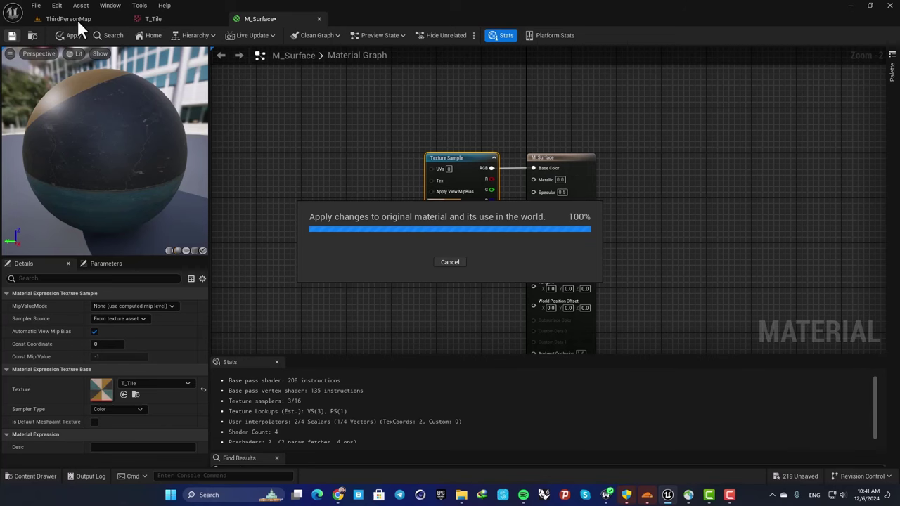
{"action": "left_click", "coordinate": [78, 19]}
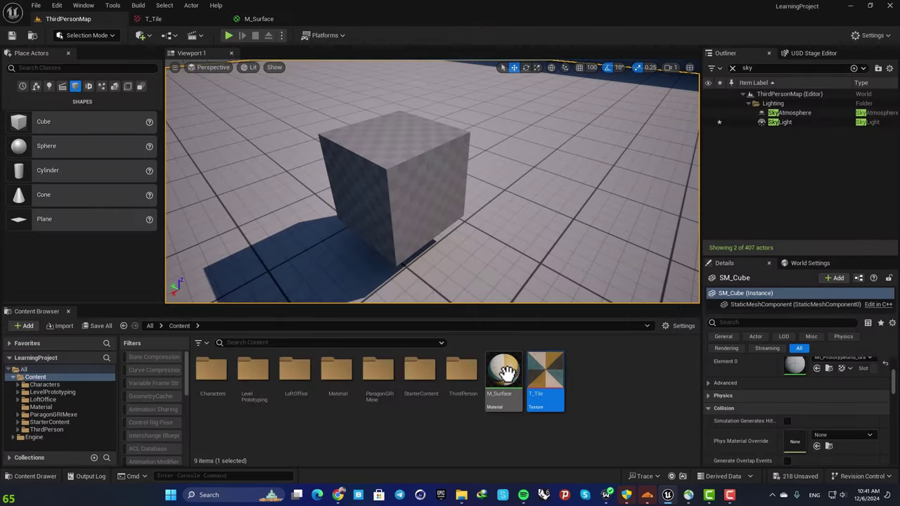
{"action": "left_click_drag", "start_coordinate": [505, 372], "coordinate": [379, 216]}
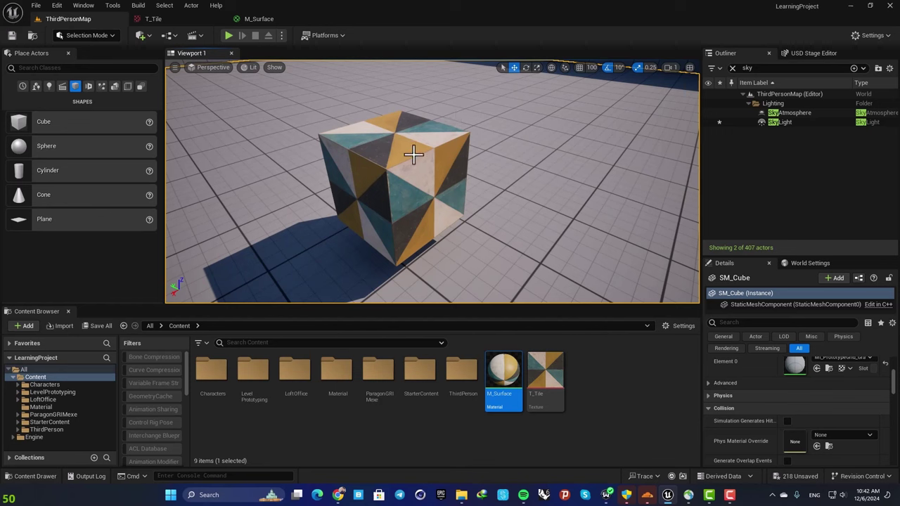
Step: Set the T_Tile texture's Brightness adjustment to 3.0, save it, and check the cube in the level
{"action": "double_click", "coordinate": [544, 371]}
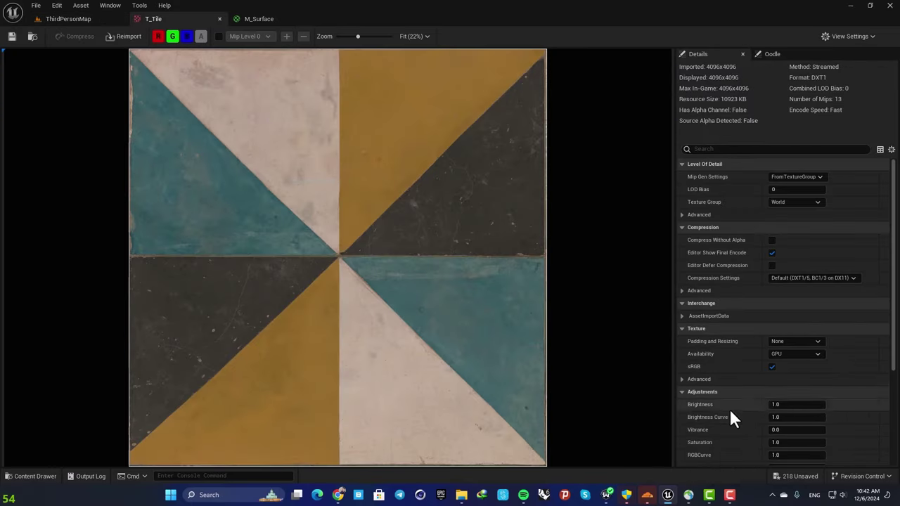
{"action": "scroll", "coordinate": [726, 394], "scroll_direction": "down", "scroll_amount": 3}
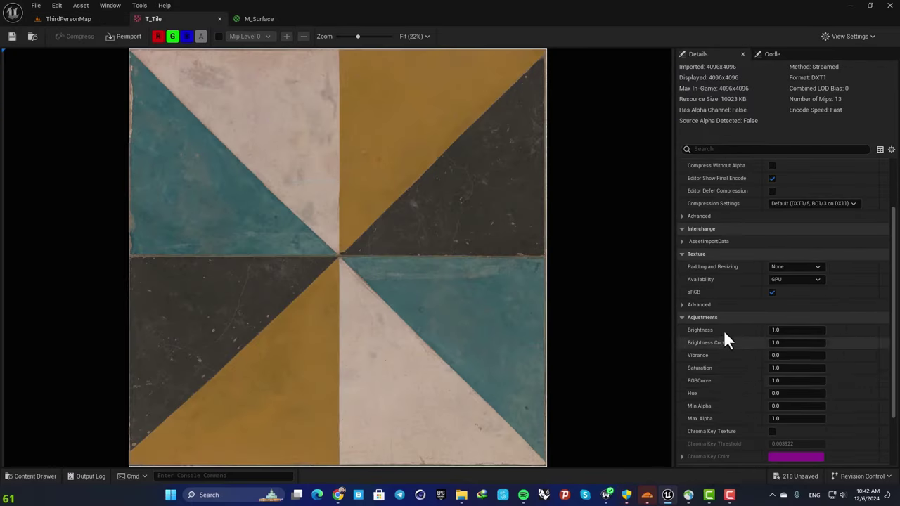
{"action": "left_click", "coordinate": [800, 330]}
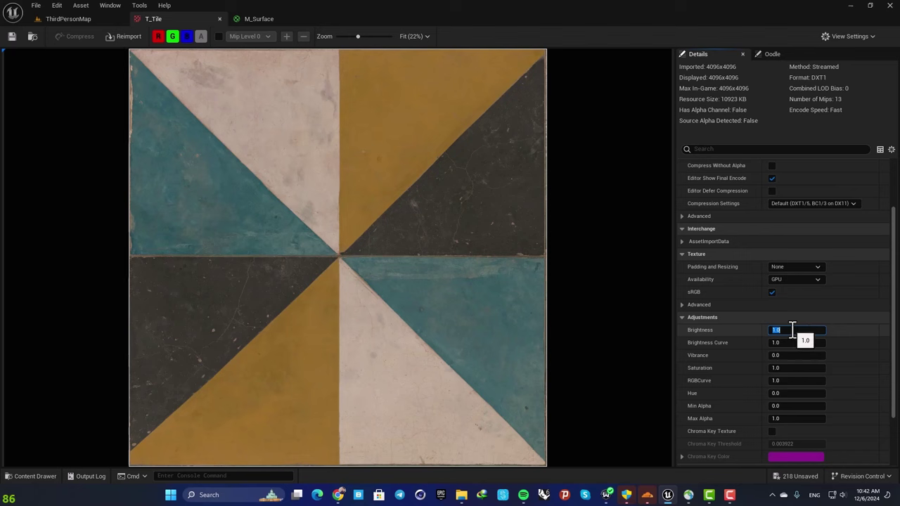
{"action": "key", "text": "Return"}
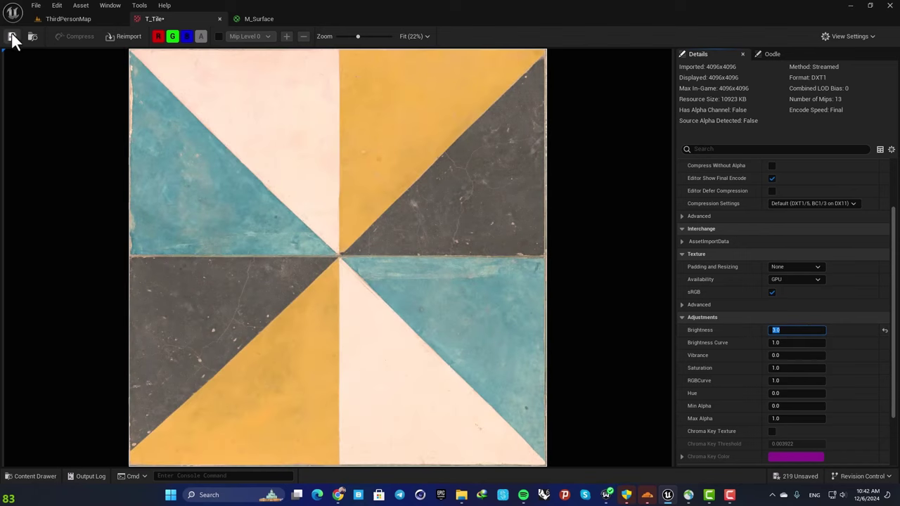
{"action": "left_click", "coordinate": [13, 39]}
{"action": "left_click", "coordinate": [68, 19]}
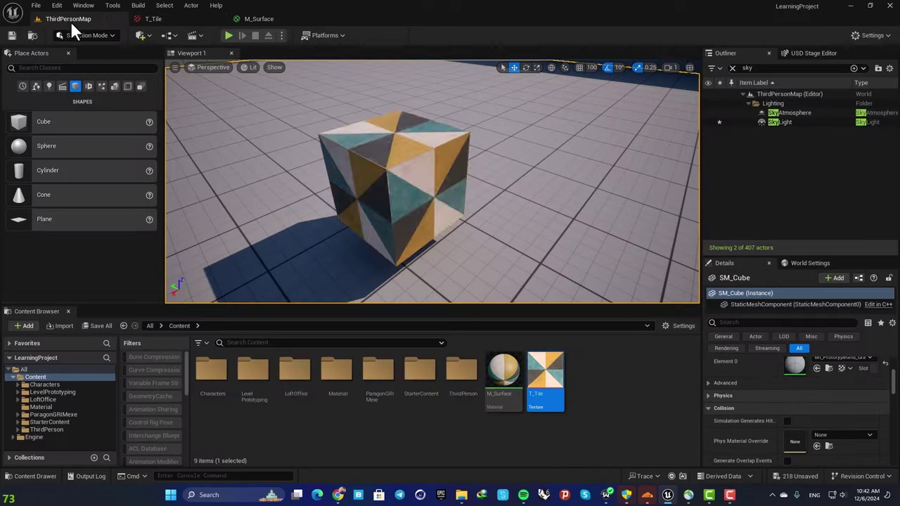
Step: Set the T_Tile texture's Saturation to 0.0, save it, and check the cube in the level
{"action": "left_click", "coordinate": [150, 20]}
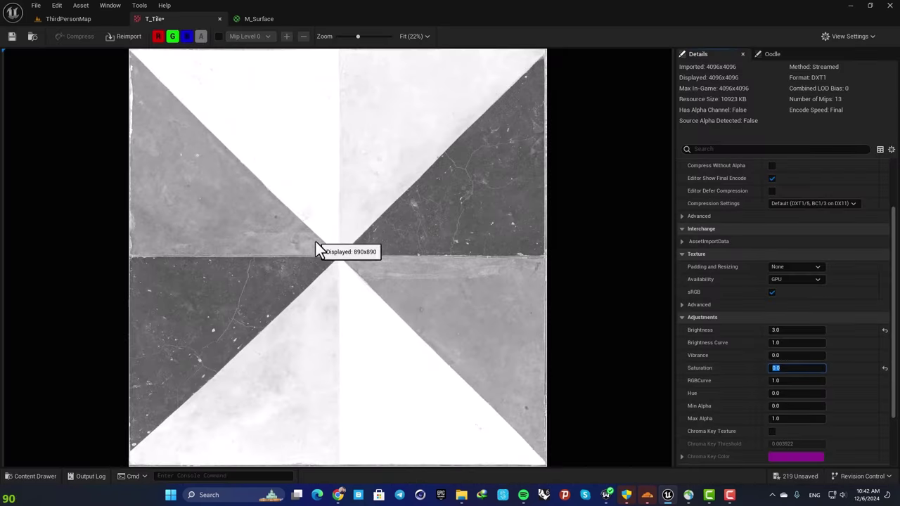
{"action": "left_click", "coordinate": [11, 36]}
{"action": "left_click", "coordinate": [68, 19]}
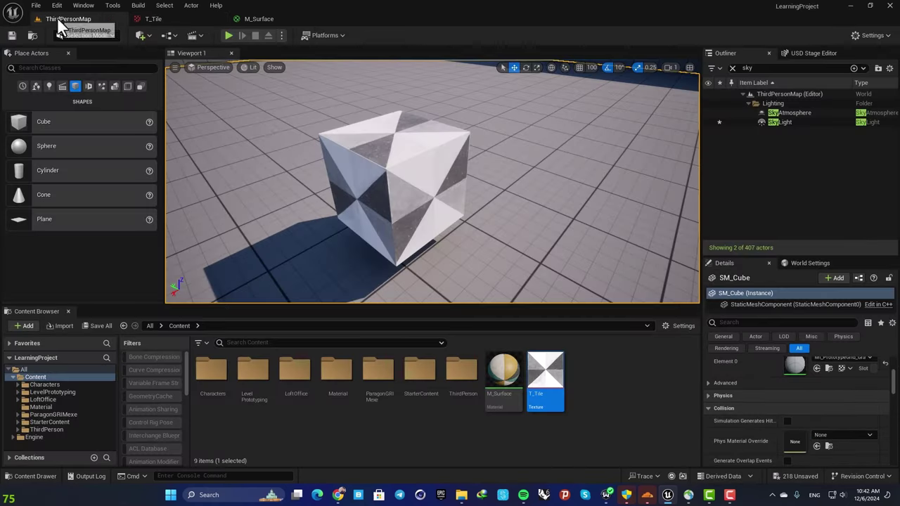
Step: Reset the T_Tile texture's Brightness and Saturation adjustments to their defaults
{"action": "left_click", "coordinate": [163, 19]}
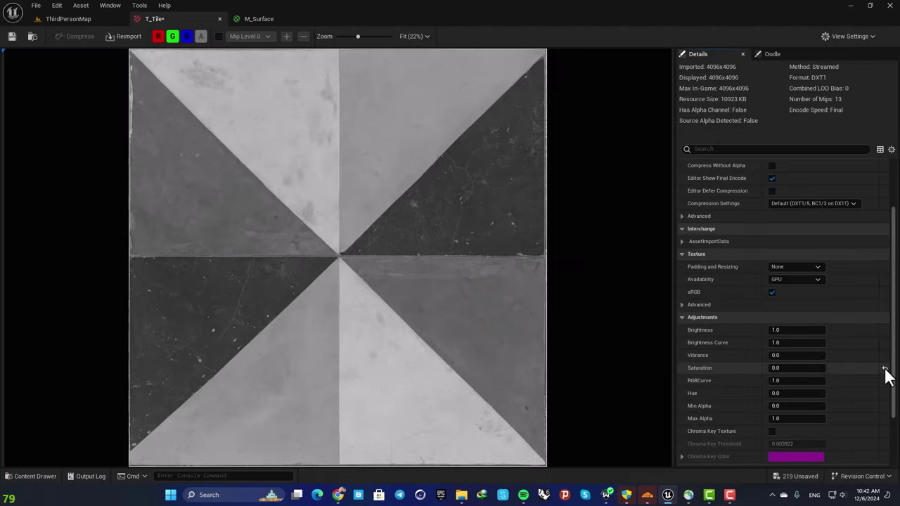
{"action": "left_click", "coordinate": [884, 369]}
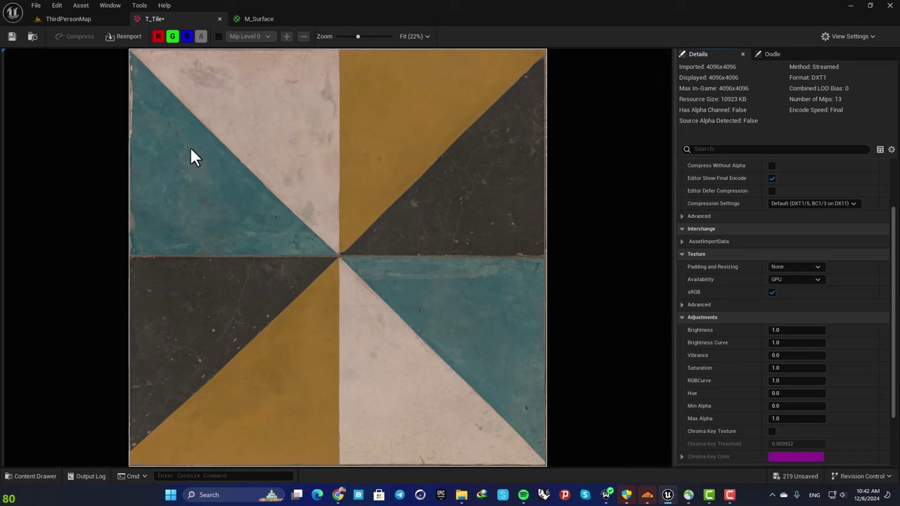
Step: In the M_Surface graph, move the Texture Sample node well away from the material output and disconnect it from Base Color
{"action": "left_click", "coordinate": [264, 19]}
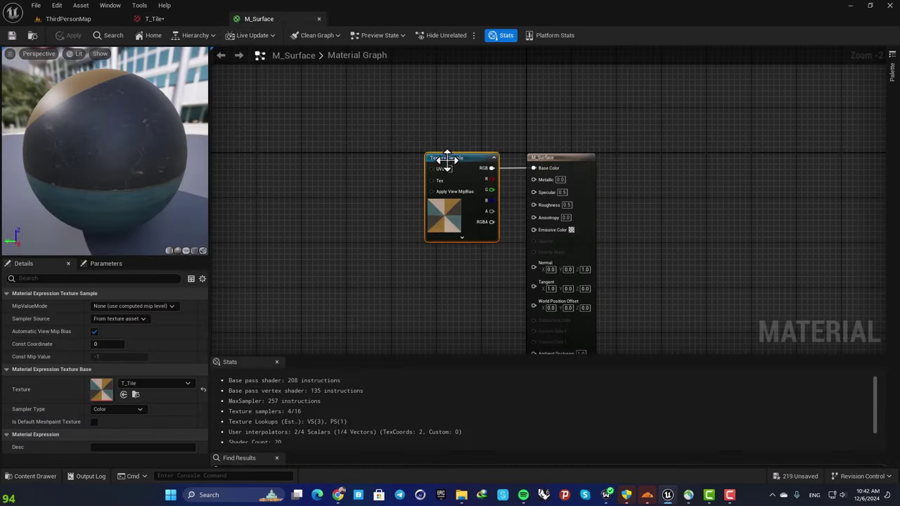
{"action": "left_click_drag", "start_coordinate": [442, 155], "coordinate": [235, 149]}
{"action": "right_click_drag", "start_coordinate": [343, 147], "coordinate": [411, 124]}
{"action": "left_click_drag", "start_coordinate": [392, 106], "coordinate": [558, 216]}
{"action": "left_click_drag", "start_coordinate": [317, 127], "coordinate": [265, 133]}
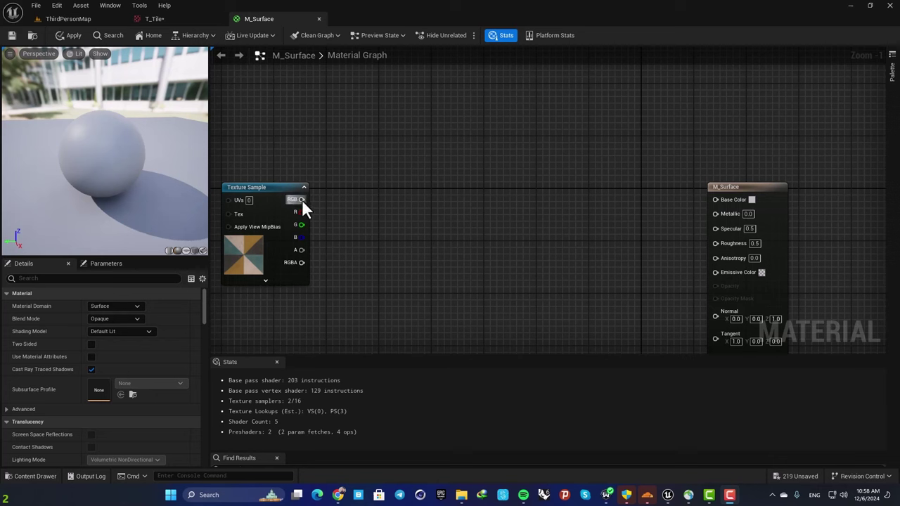
Step: Add a Multiply node with the Texture Sample's RGB output feeding its A input
{"action": "left_click_drag", "start_coordinate": [301, 200], "coordinate": [394, 200]}
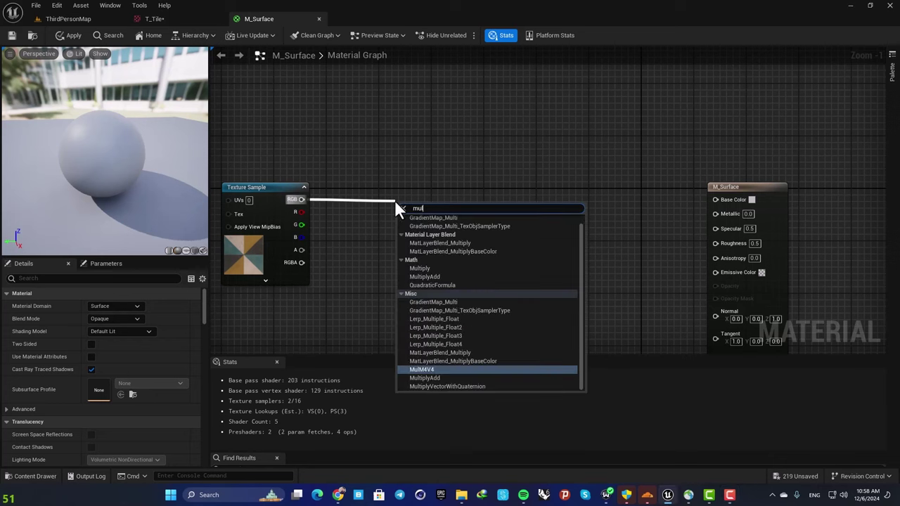
{"action": "type", "text": "t"}
{"action": "key", "text": "Return"}
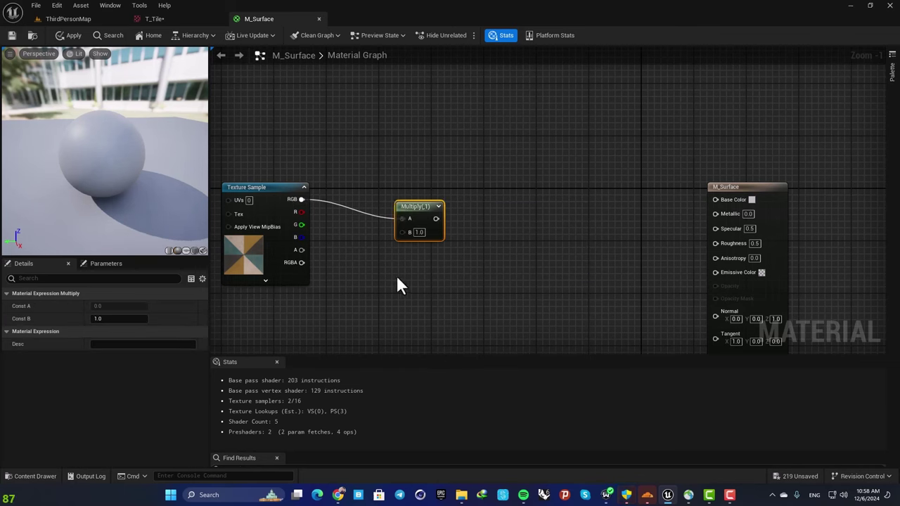
Step: Add a Constant node with value 1 feeding the Multiply's B input, and connect the Multiply output to Base Color
{"action": "key", "text": "1"}
{"action": "left_click", "coordinate": [360, 275]}
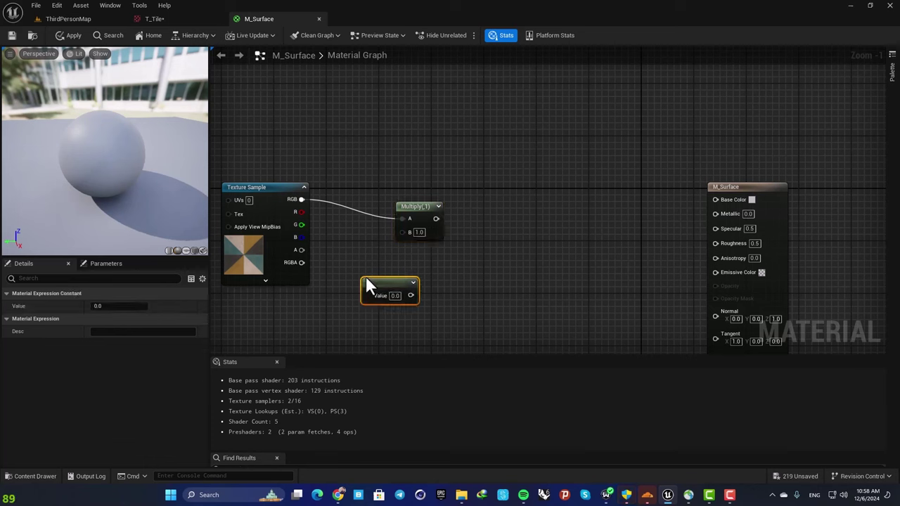
{"action": "left_click_drag", "start_coordinate": [383, 284], "coordinate": [422, 217]}
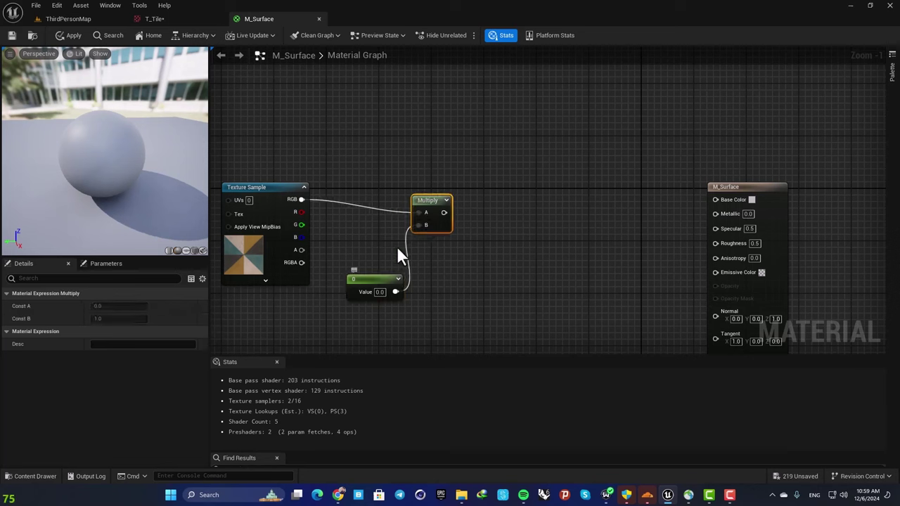
{"action": "left_click", "coordinate": [380, 292]}
{"action": "type", "text": "1"}
{"action": "key", "text": "Return"}
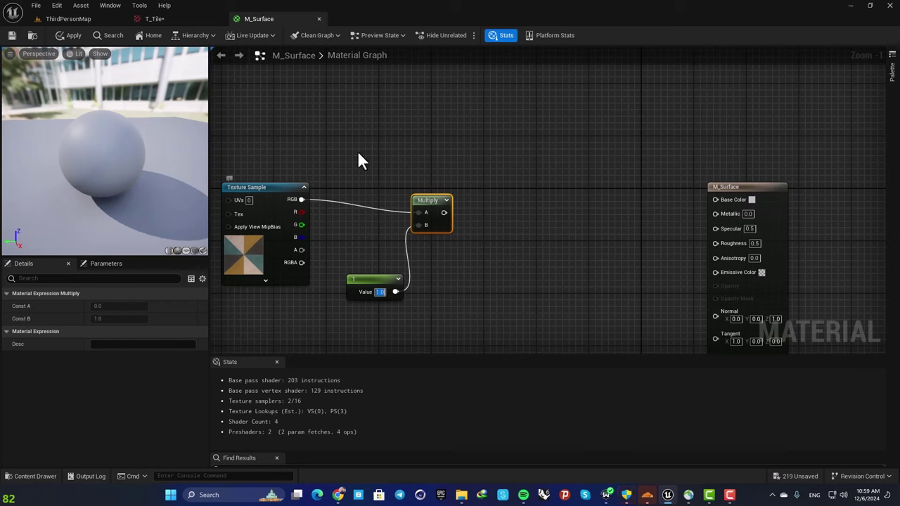
{"action": "left_click_drag", "start_coordinate": [444, 212], "coordinate": [715, 199]}
{"action": "left_click_drag", "start_coordinate": [110, 135], "coordinate": [80, 140]}
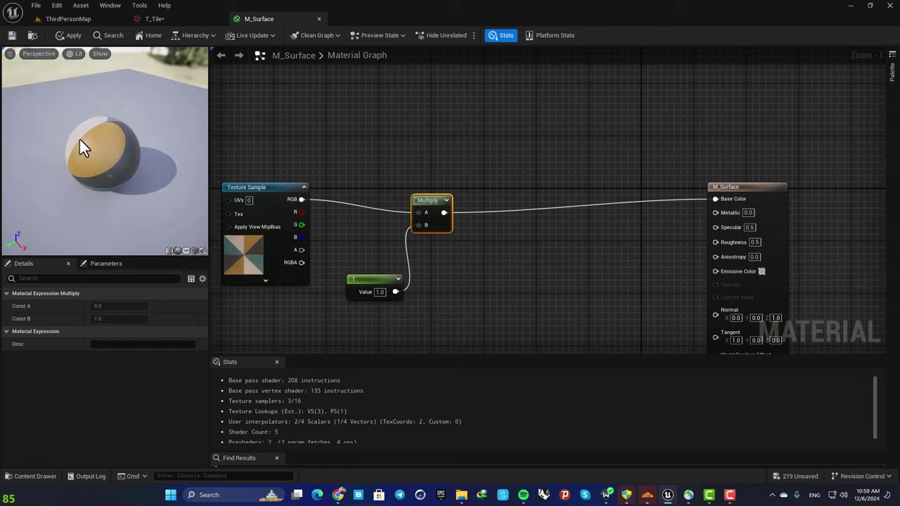
Step: Try a value of 0 on the constant feeding the Multiply node, and restore it to 1
{"action": "left_click", "coordinate": [382, 293]}
{"action": "type", "text": "0"}
{"action": "key", "text": "Return"}
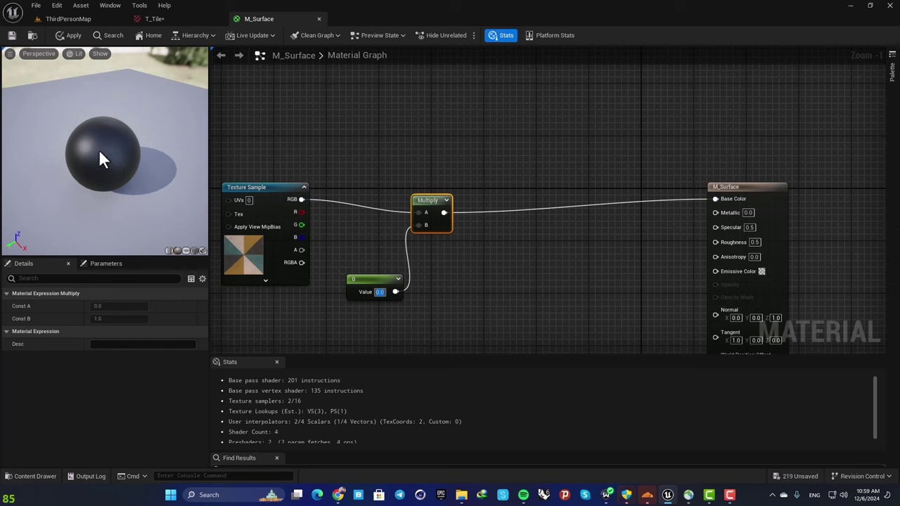
{"action": "type", "text": "1"}
{"action": "key", "text": "Return"}
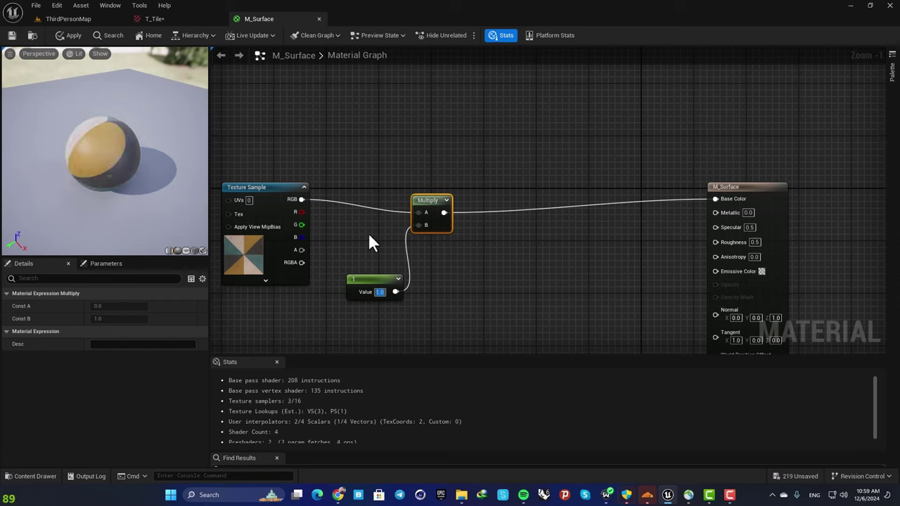
{"action": "left_click", "coordinate": [415, 249]}
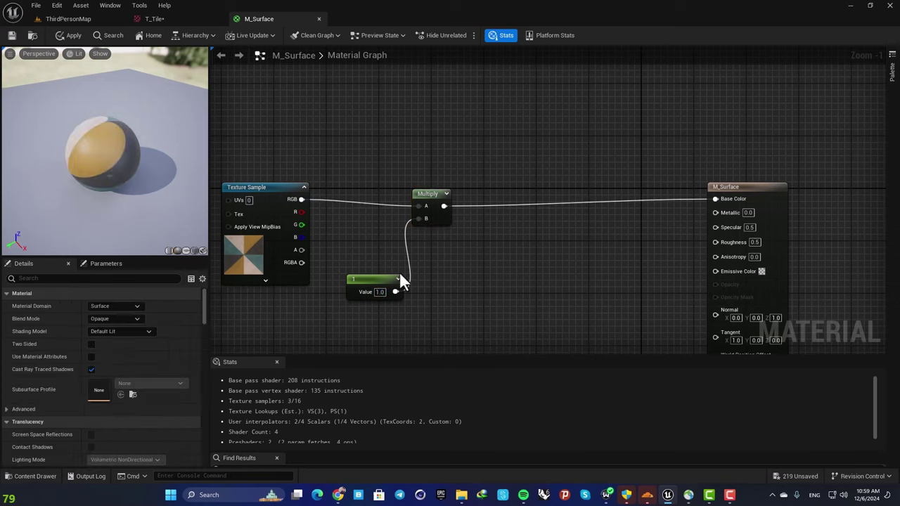
{"action": "left_click_drag", "start_coordinate": [346, 168], "coordinate": [457, 281]}
{"action": "left_click", "coordinate": [454, 282]}
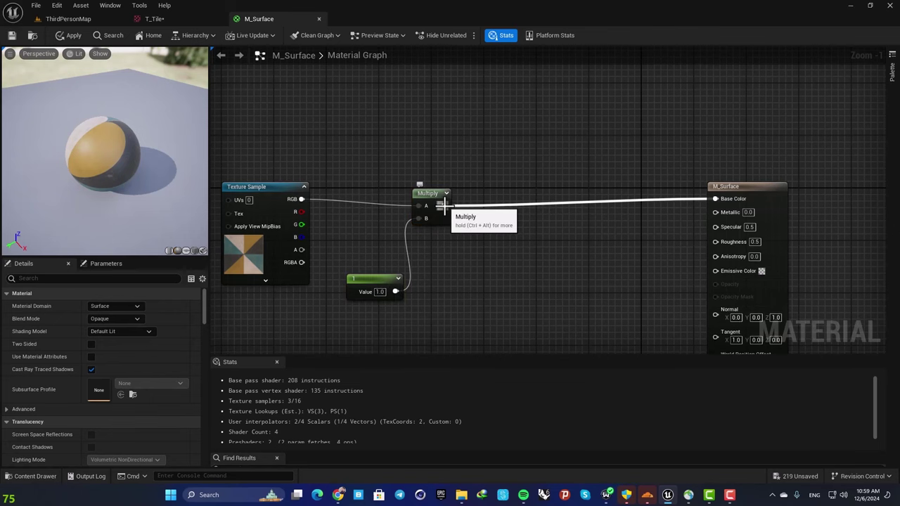
Step: Add a Power node with the Multiply output feeding its Base input
{"action": "left_click_drag", "start_coordinate": [442, 204], "coordinate": [505, 200]}
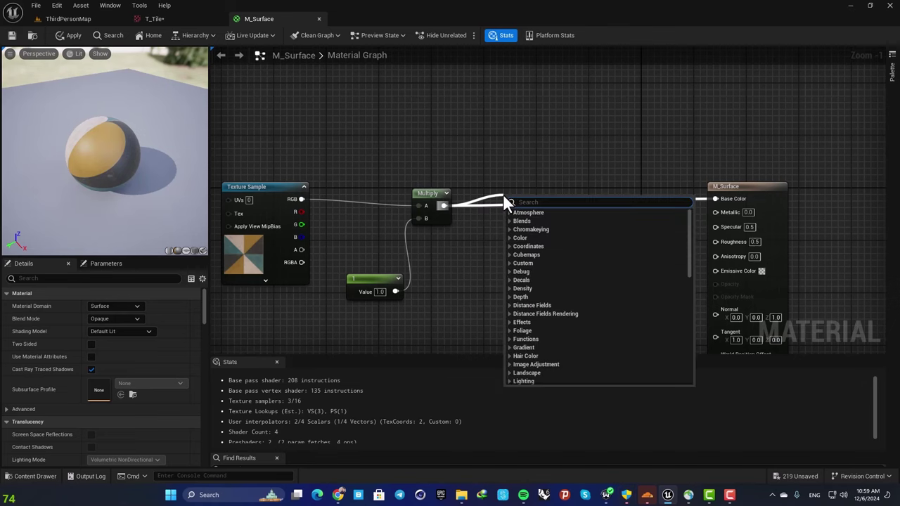
{"action": "type", "text": "pow"}
{"action": "key", "text": "Return"}
{"action": "left_click", "coordinate": [503, 199]}
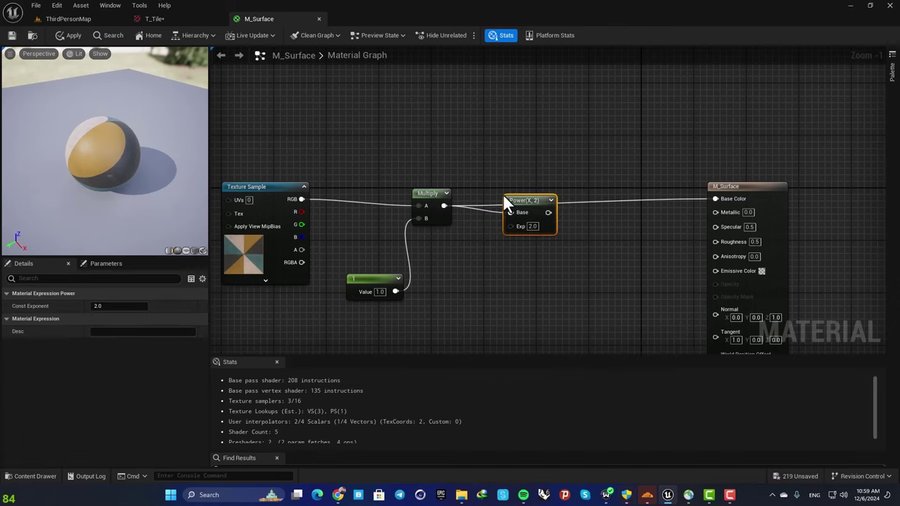
Step: Add a Constant node with value 1 below the Power node and feed it into the Exp input
{"action": "left_click", "coordinate": [465, 263]}
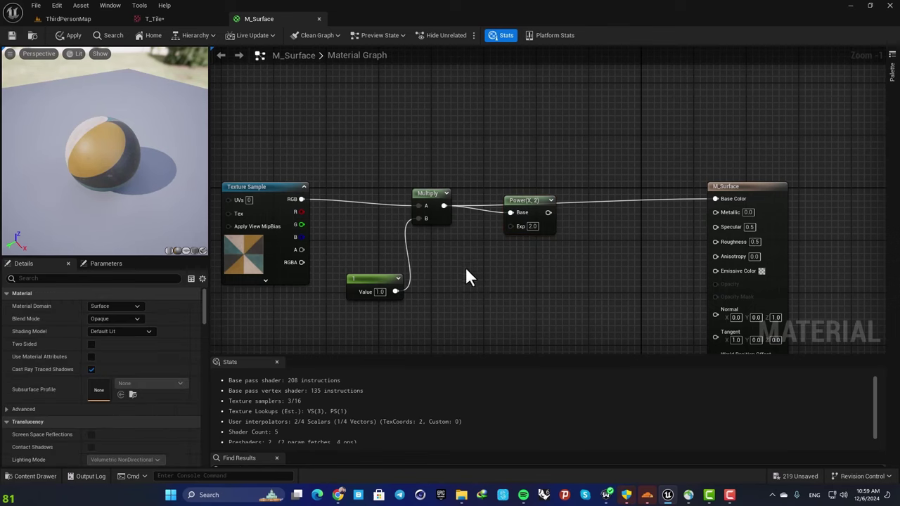
{"action": "left_click", "coordinate": [465, 269]}
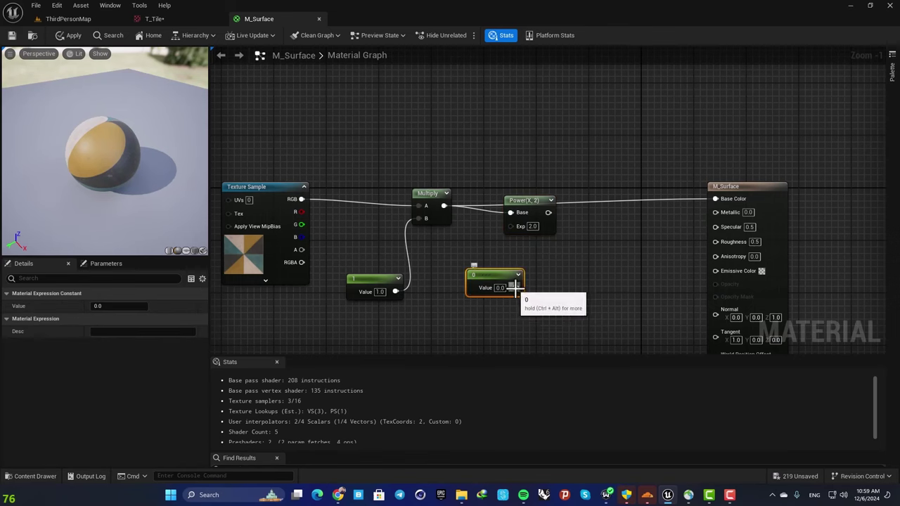
{"action": "left_click_drag", "start_coordinate": [516, 288], "coordinate": [512, 226]}
{"action": "left_click", "coordinate": [499, 288]}
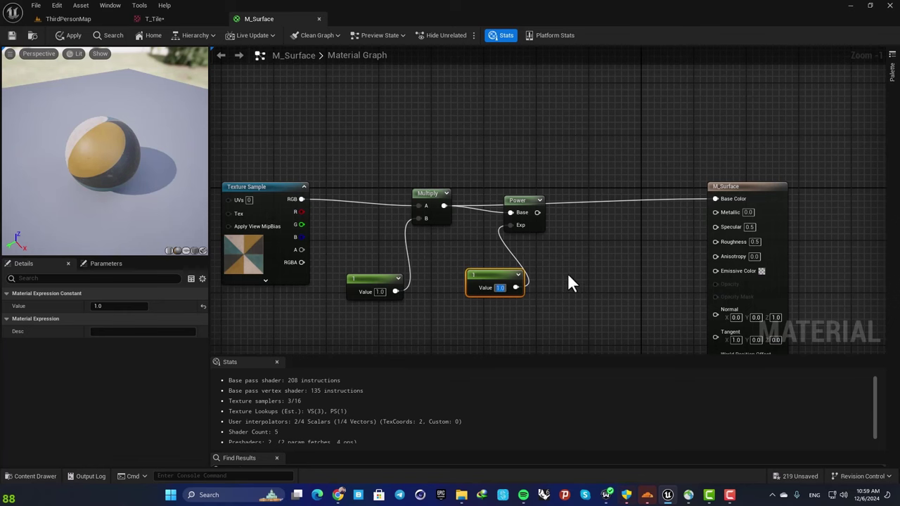
Step: Connect the Power output to Base Color and align the Power node level with that input
{"action": "right_click_drag", "start_coordinate": [540, 220], "coordinate": [456, 229]}
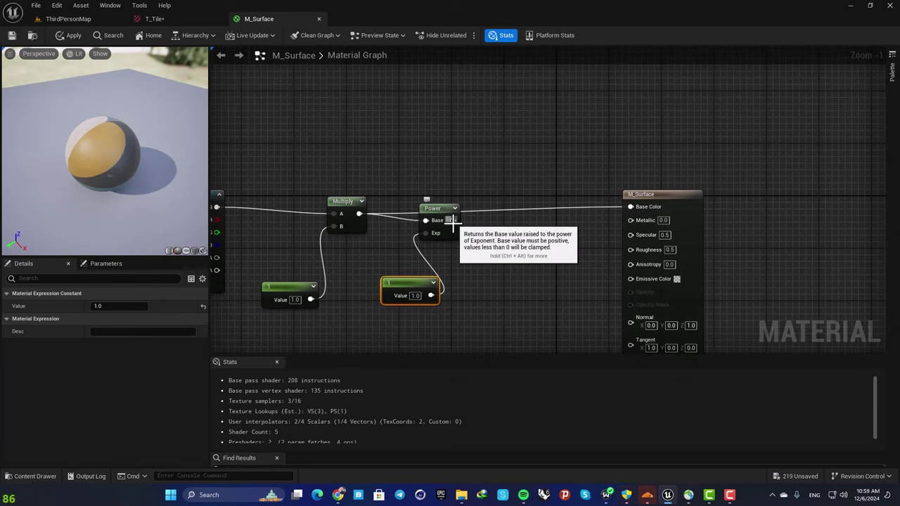
{"action": "left_click_drag", "start_coordinate": [453, 221], "coordinate": [631, 207]}
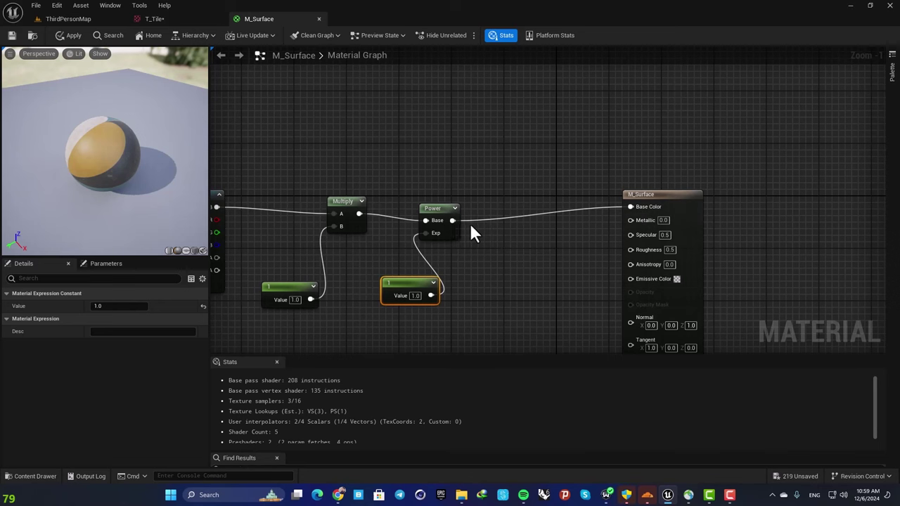
{"action": "left_click_drag", "start_coordinate": [439, 209], "coordinate": [439, 195]}
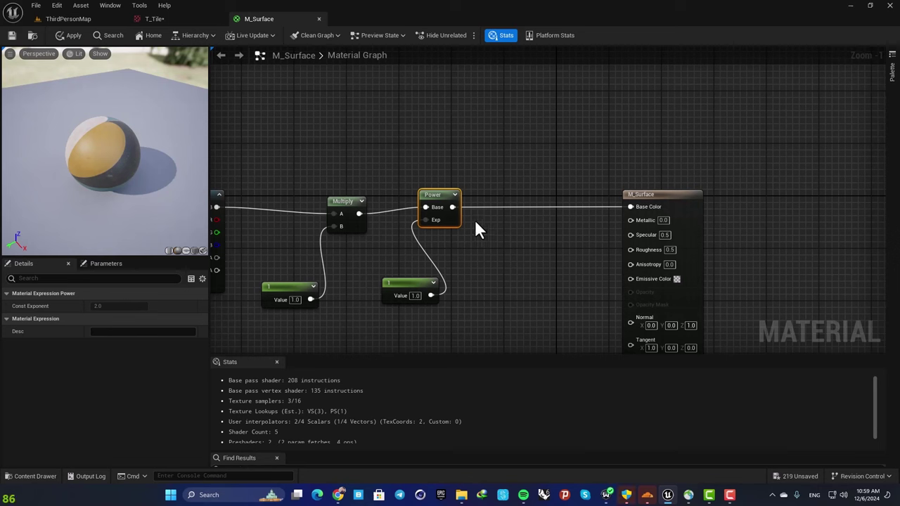
Step: Add a Desaturation node between the Power node and Base Color, wiring it to both, and raise it in line
{"action": "left_click_drag", "start_coordinate": [453, 207], "coordinate": [518, 209]}
{"action": "type", "text": "desatu"}
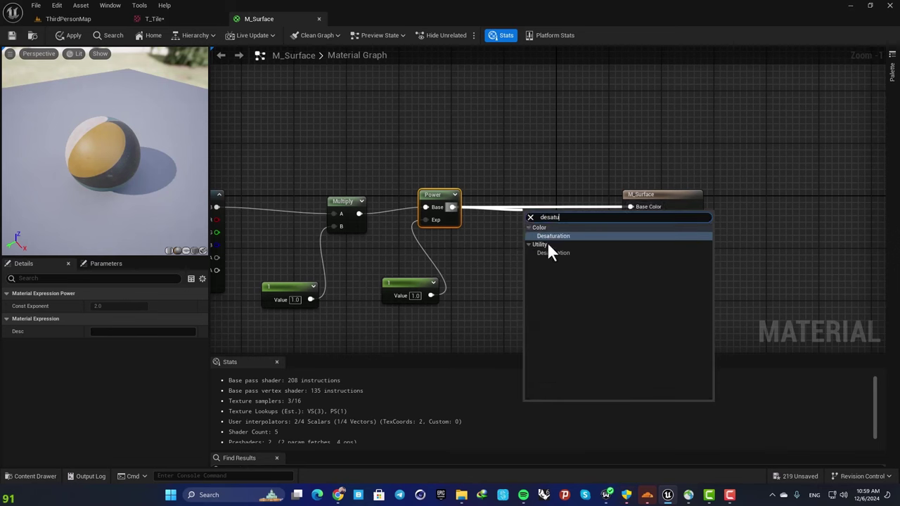
{"action": "left_click", "coordinate": [559, 246]}
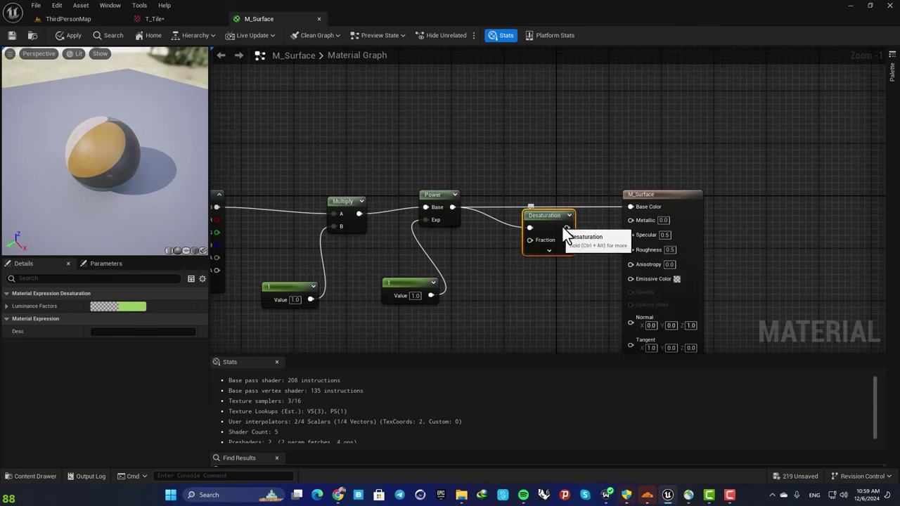
{"action": "left_click_drag", "start_coordinate": [567, 234], "coordinate": [631, 207]}
{"action": "left_click_drag", "start_coordinate": [556, 207], "coordinate": [557, 202]}
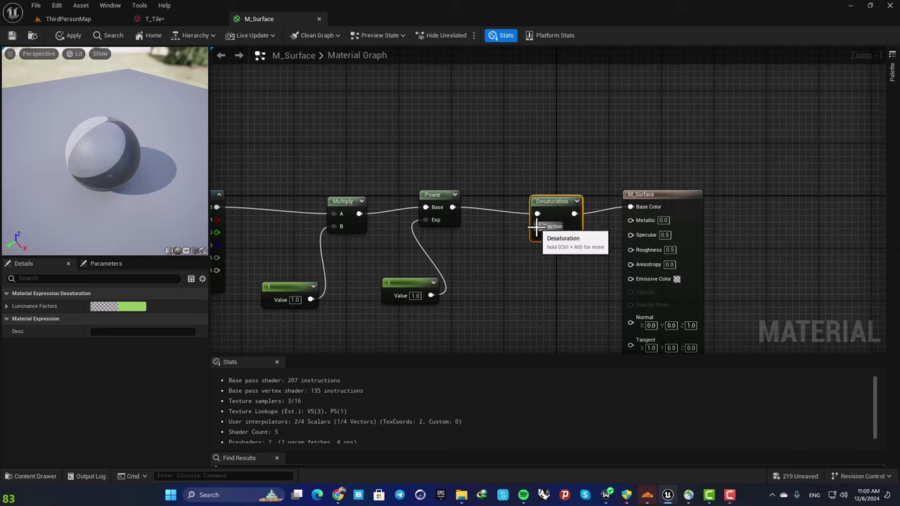
Step: Add a OneMinus node feeding the Desaturation node's Fraction input
{"action": "left_click_drag", "start_coordinate": [538, 226], "coordinate": [496, 272]}
{"action": "type", "text": "1-x"}
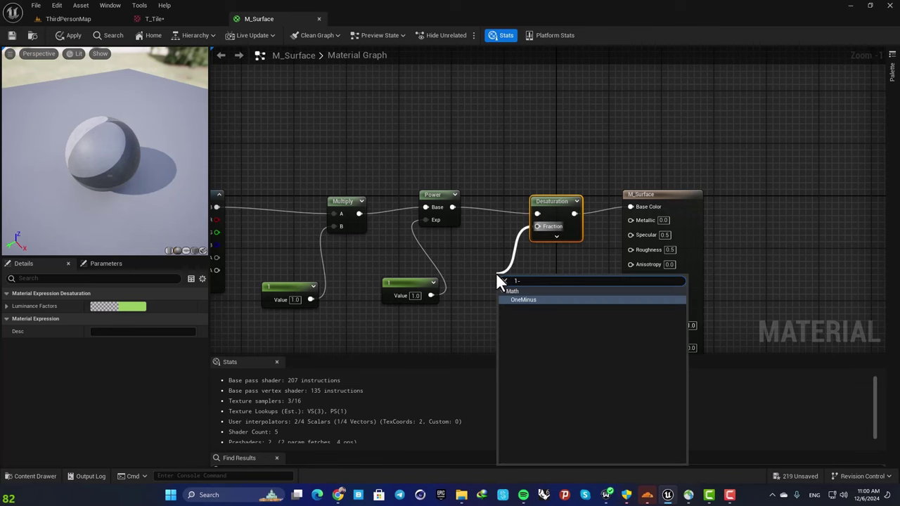
{"action": "key", "text": "Return"}
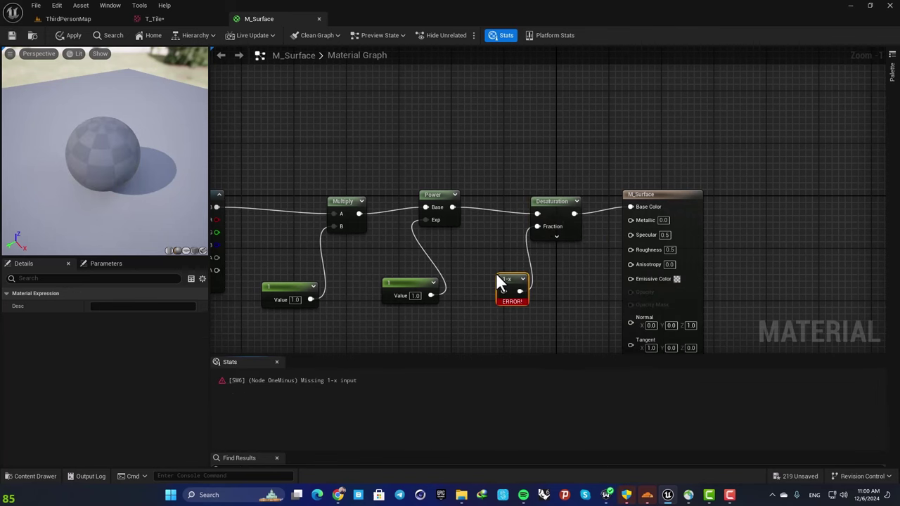
Step: Add a Constant node with value 1 feeding the 1-x node, and position the 1-x node just below the Desaturation node
{"action": "left_click", "coordinate": [454, 311]}
{"action": "left_click_drag", "start_coordinate": [504, 326], "coordinate": [529, 268]}
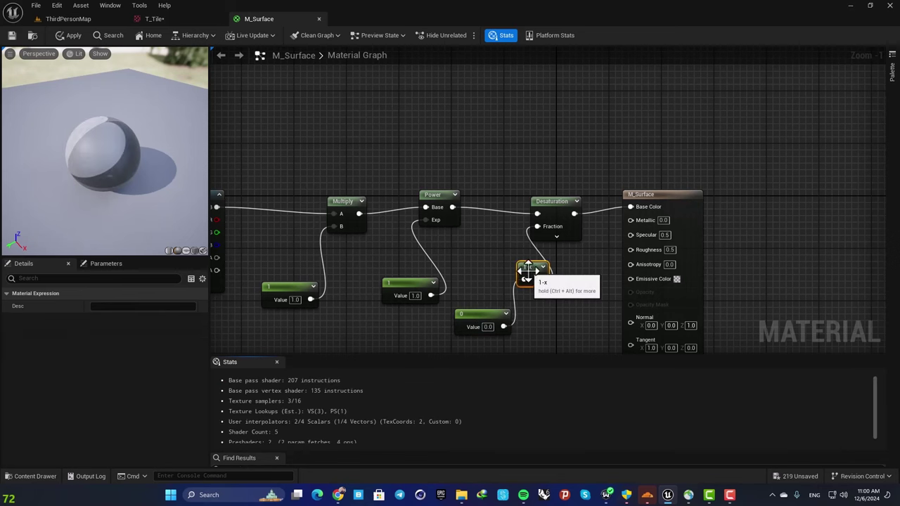
{"action": "left_click", "coordinate": [488, 327]}
{"action": "type", "text": "1"}
{"action": "key", "text": "Return"}
{"action": "right_click_drag", "start_coordinate": [459, 261], "coordinate": [516, 254]}
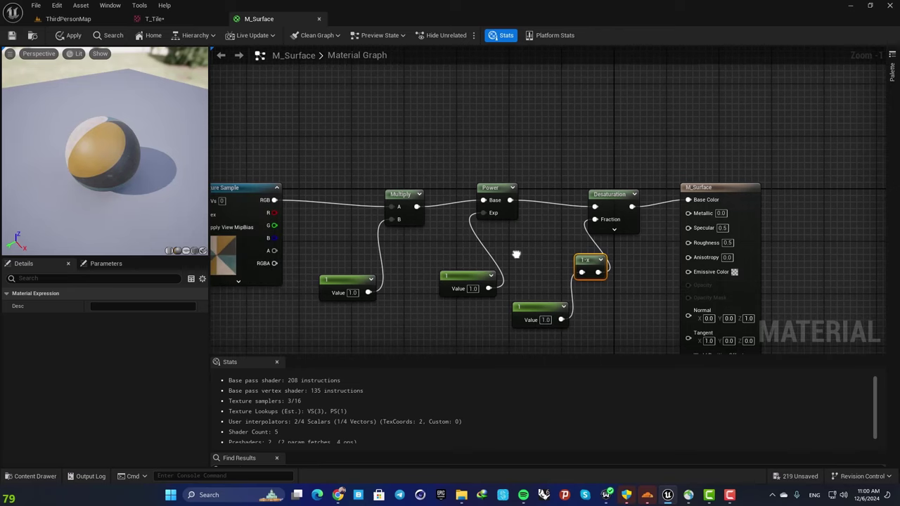
{"action": "left_click", "coordinate": [427, 256]}
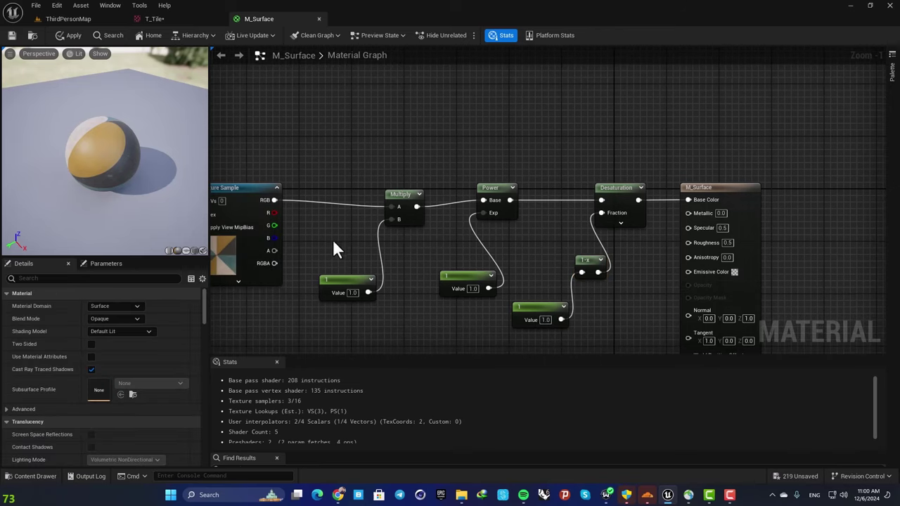
Step: Convert the constant feeding the Multiply node into a parameter named Brightness
{"action": "left_click_drag", "start_coordinate": [329, 240], "coordinate": [544, 311]}
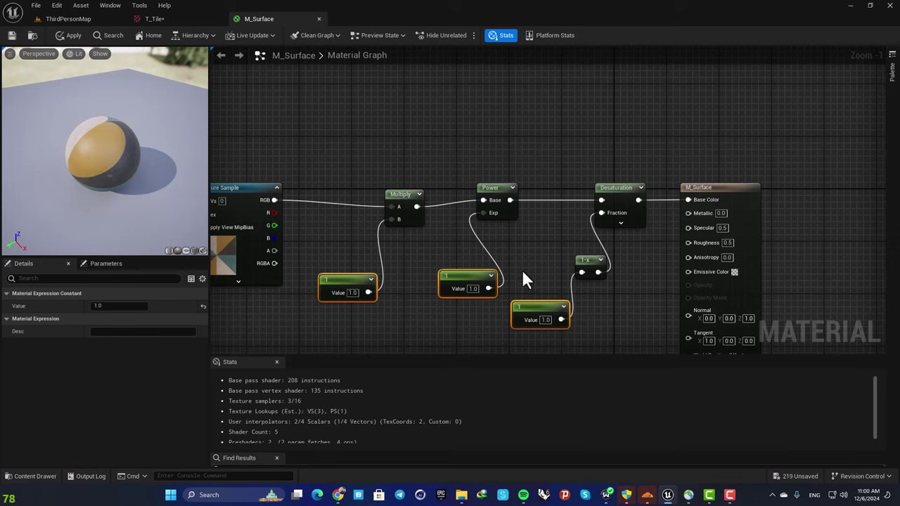
{"action": "left_click", "coordinate": [402, 292]}
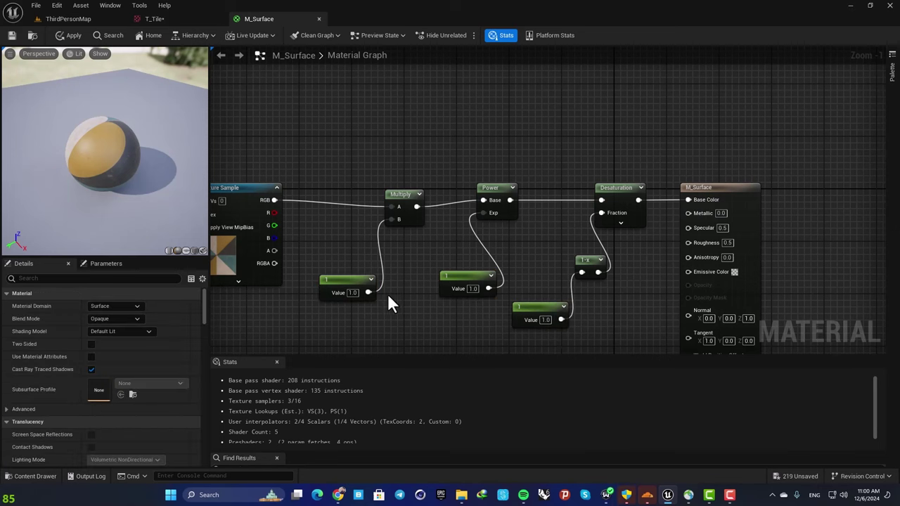
{"action": "left_click", "coordinate": [341, 283]}
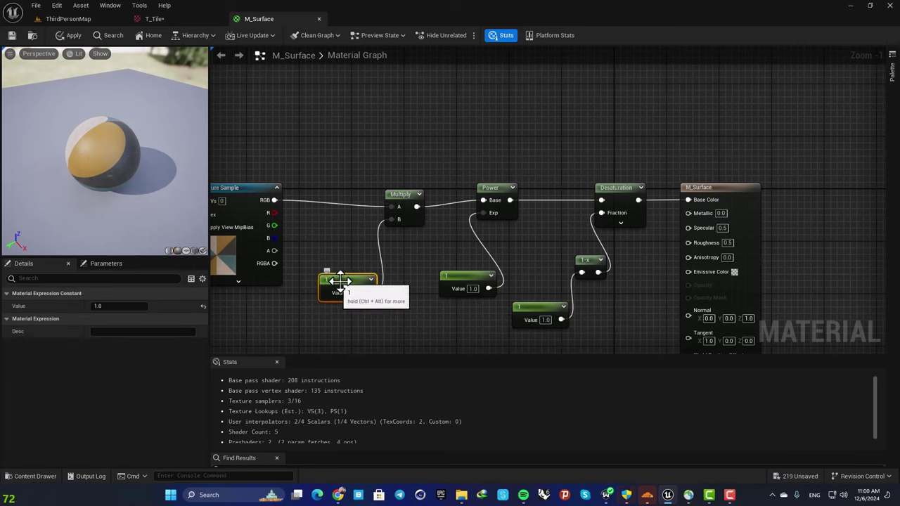
{"action": "right_click", "coordinate": [337, 280]}
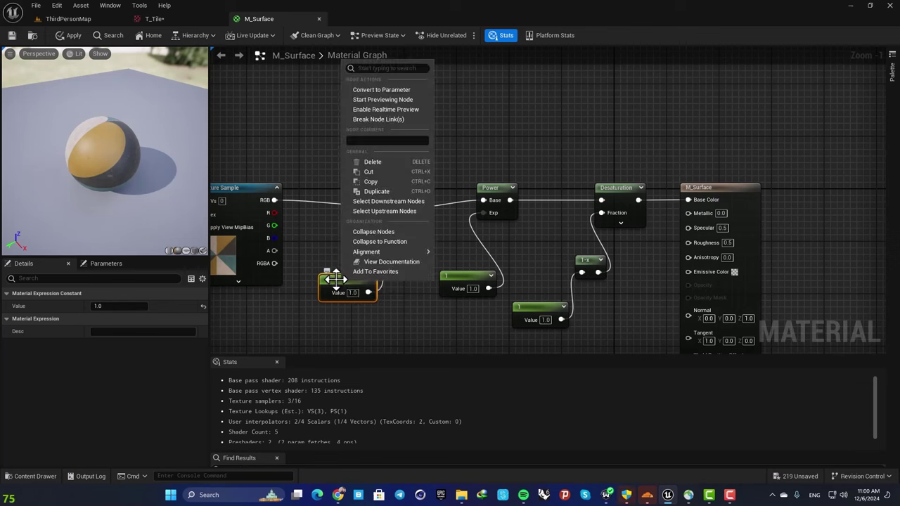
{"action": "left_click", "coordinate": [383, 89]}
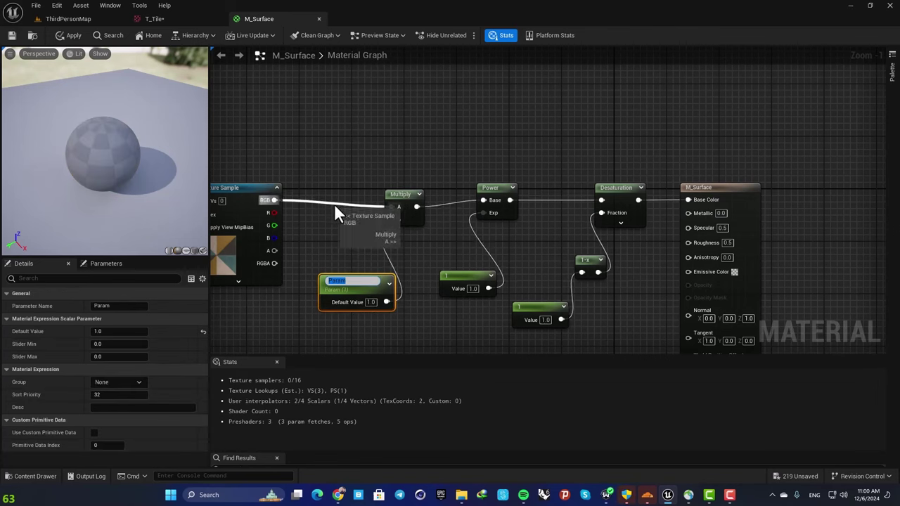
{"action": "type", "text": "Bri"}
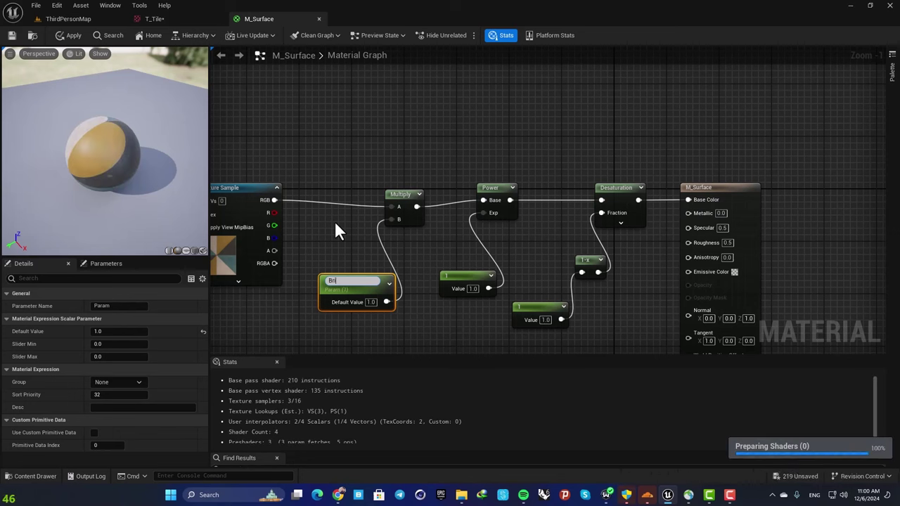
{"action": "type", "text": "ghtness"}
{"action": "key", "text": "Return"}
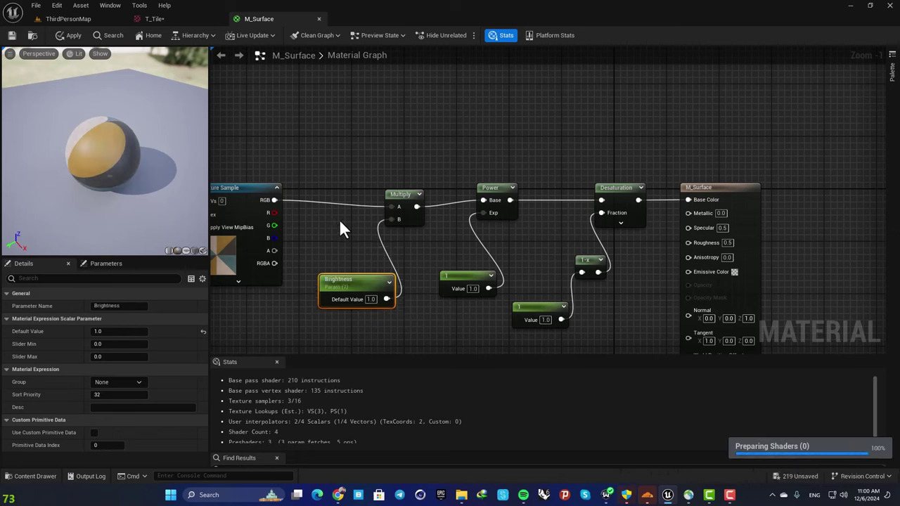
Step: Convert the constant feeding the Power node's Exp input into a parameter named Contrast
{"action": "left_click", "coordinate": [455, 276]}
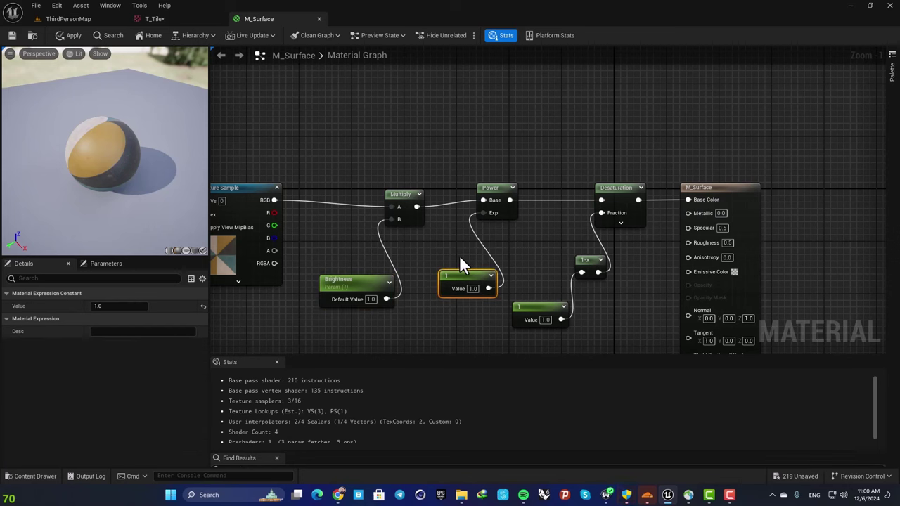
{"action": "right_click", "coordinate": [457, 277]}
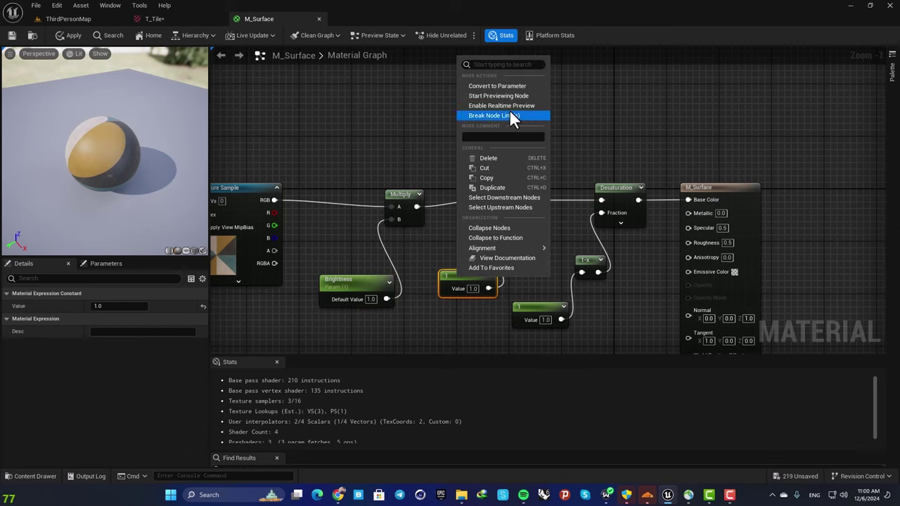
{"action": "left_click", "coordinate": [509, 86]}
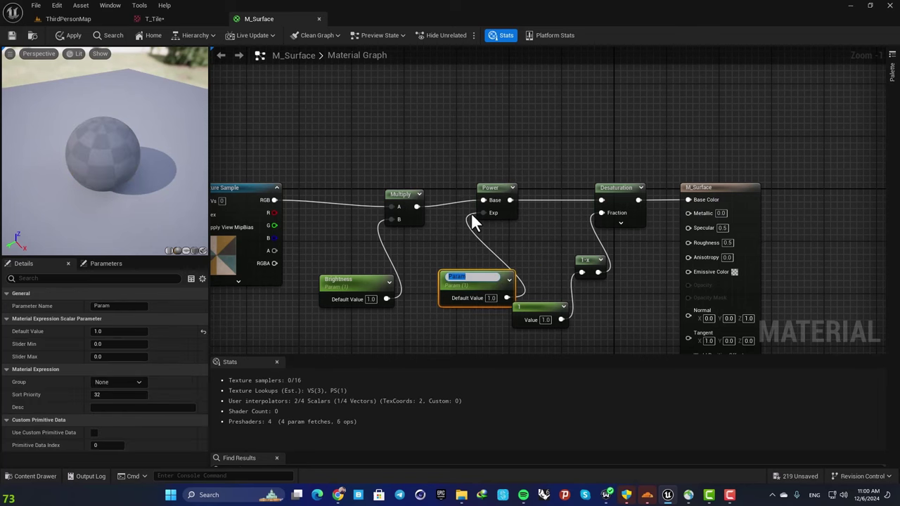
{"action": "type", "text": "Contra"}
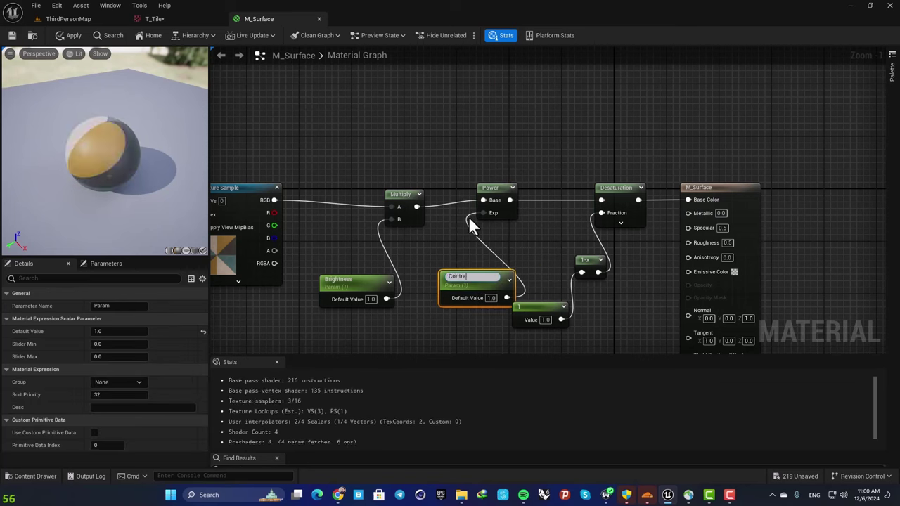
{"action": "type", "text": "st"}
{"action": "key", "text": "Return"}
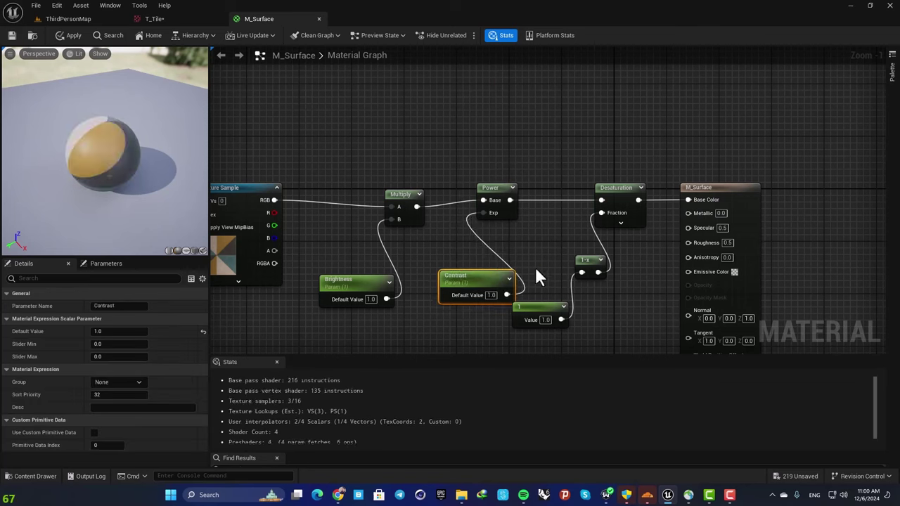
Step: Move the constant feeding the 1-x node clear of Contrast and convert it into a parameter named Saturation
{"action": "left_click_drag", "start_coordinate": [538, 309], "coordinate": [560, 303]}
{"action": "right_click", "coordinate": [559, 301]}
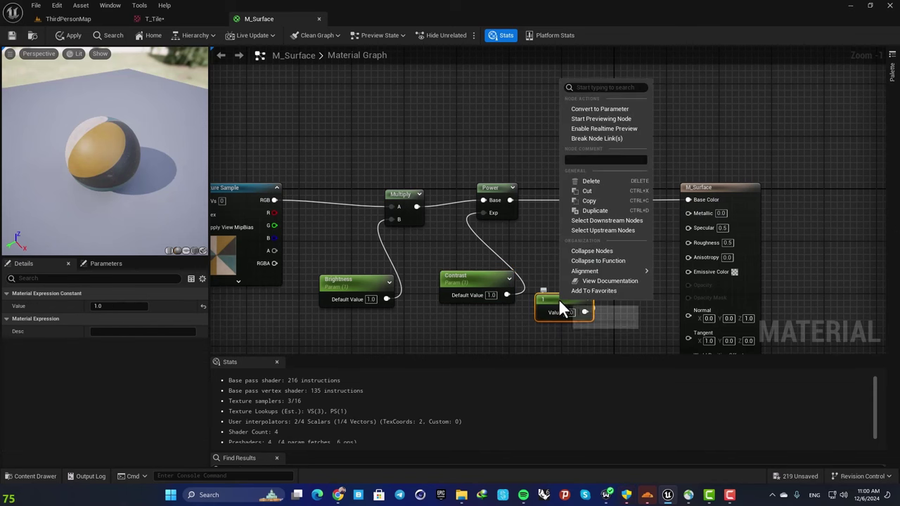
{"action": "left_click", "coordinate": [609, 109]}
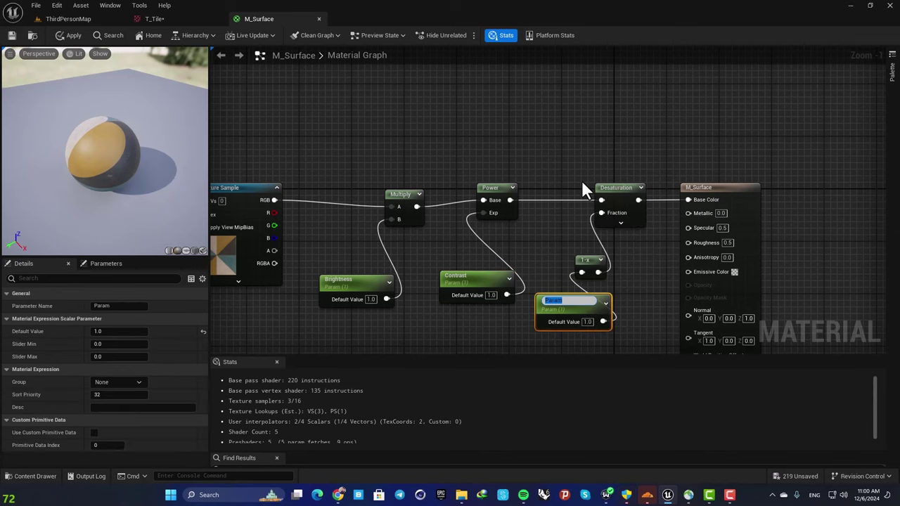
{"action": "type", "text": "Saturation"}
{"action": "key", "text": "Return"}
Step: Shift the M_Surface output node and the Desaturation, 1-x and Saturation nodes further right for spacing, and save the material
{"action": "right_click_drag", "start_coordinate": [584, 181], "coordinate": [597, 159]}
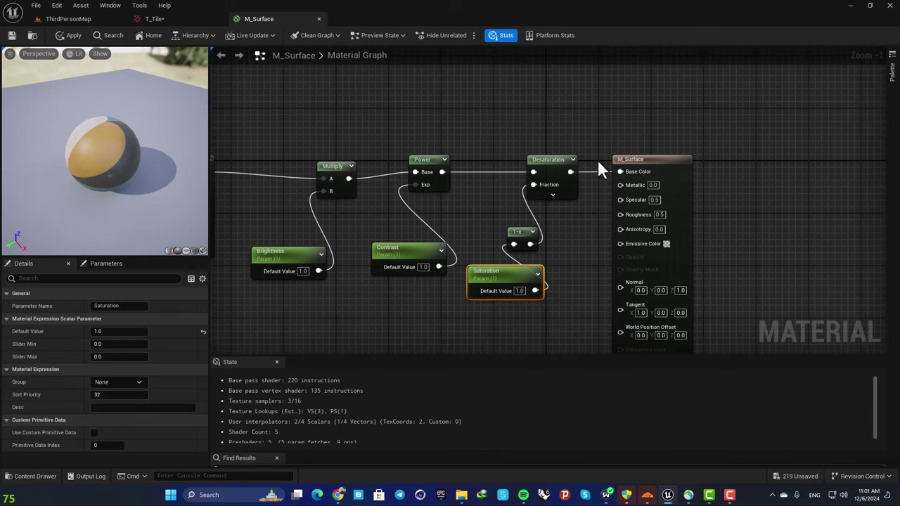
{"action": "left_click_drag", "start_coordinate": [628, 159], "coordinate": [668, 153]}
{"action": "left_click_drag", "start_coordinate": [513, 170], "coordinate": [567, 296]}
{"action": "left_click_drag", "start_coordinate": [553, 161], "coordinate": [579, 160]}
{"action": "right_click_drag", "start_coordinate": [480, 192], "coordinate": [533, 187]}
{"action": "scroll", "coordinate": [535, 208], "scroll_direction": "down", "scroll_amount": 1}
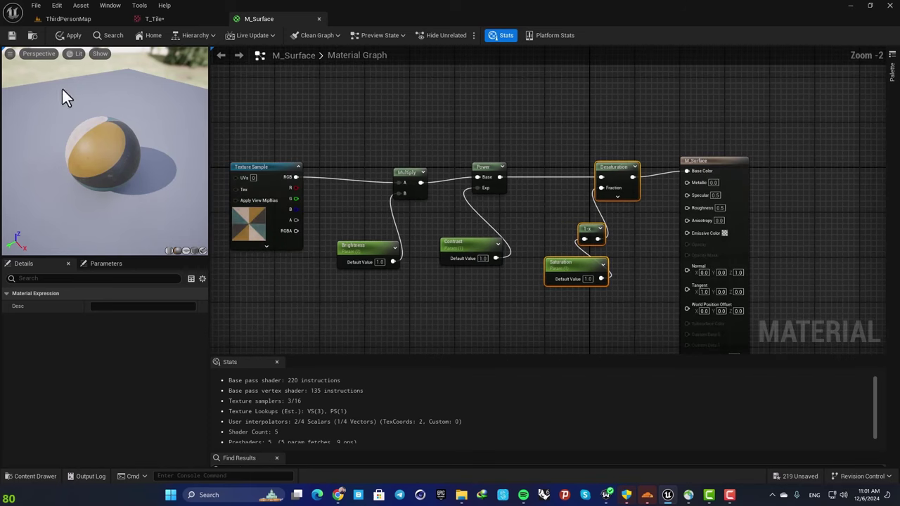
{"action": "left_click", "coordinate": [11, 37]}
Step: In ThirdPersonMap, create a material instance of M_Surface named MI_Surface and apply it to the cube
{"action": "left_click", "coordinate": [55, 21]}
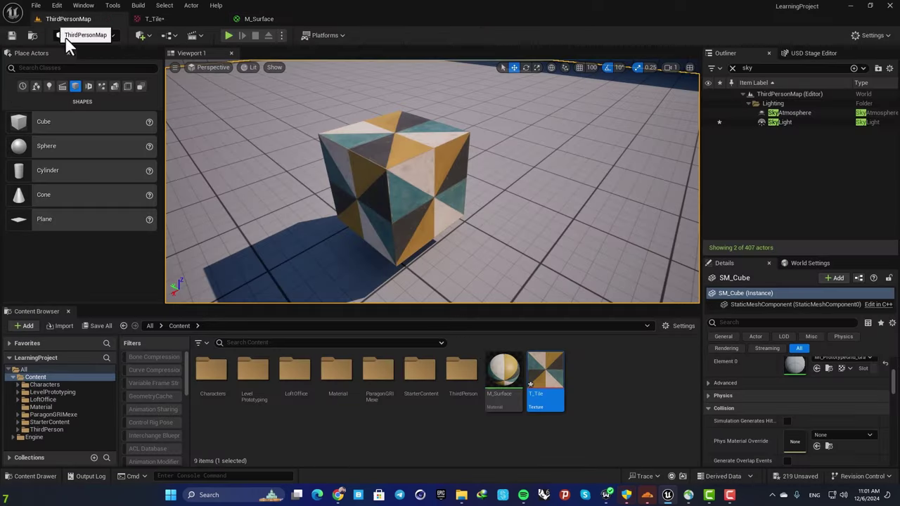
{"action": "left_click", "coordinate": [502, 368]}
{"action": "right_click", "coordinate": [502, 368]}
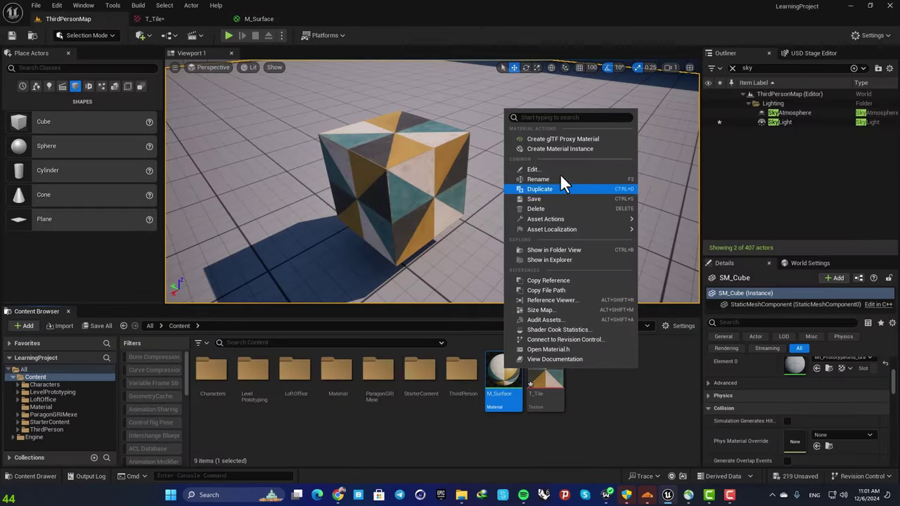
{"action": "left_click", "coordinate": [571, 149]}
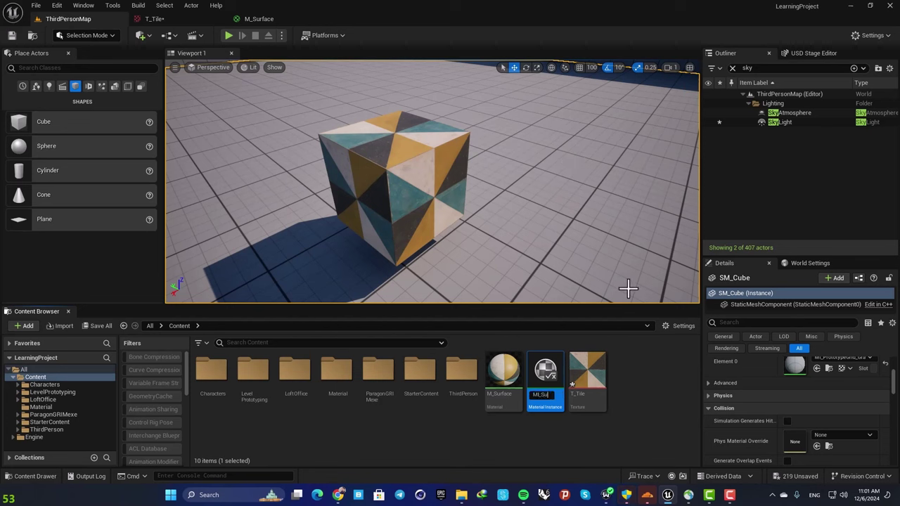
{"action": "type", "text": "MI_Surface"}
{"action": "key", "text": "Return"}
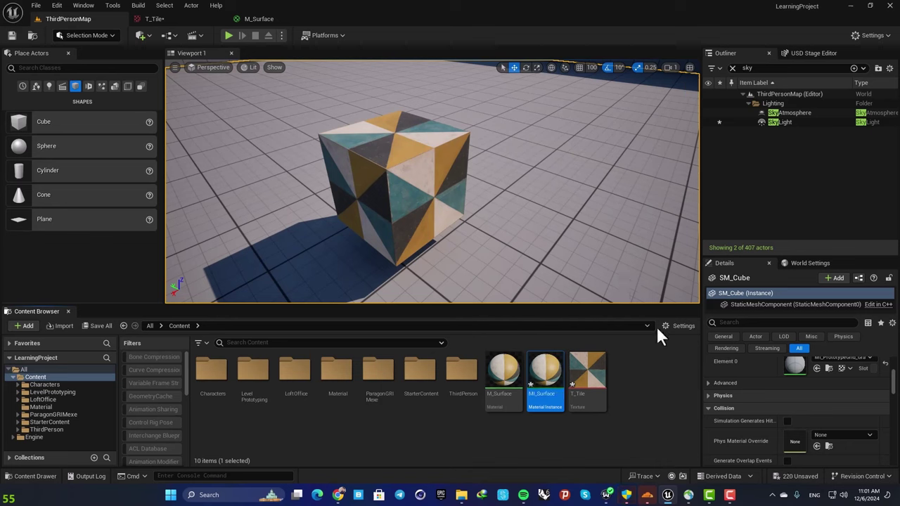
{"action": "left_click_drag", "start_coordinate": [545, 371], "coordinate": [398, 186]}
Step: In MI_Surface, enable all three parameter overrides and set Brightness to about 1.58, Contrast to about 2.12 and Saturation to about 0.33
{"action": "double_click", "coordinate": [543, 387]}
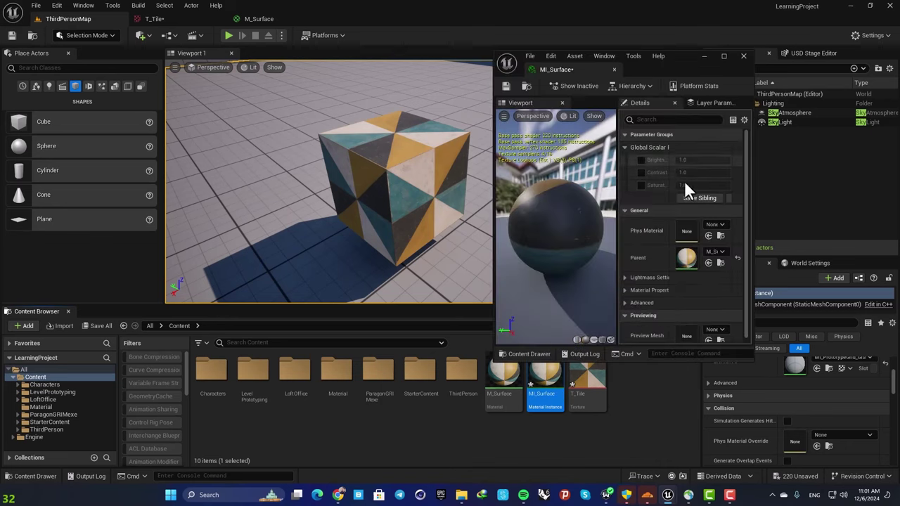
{"action": "left_click", "coordinate": [641, 159]}
{"action": "left_click", "coordinate": [641, 173]}
{"action": "left_click", "coordinate": [641, 185]}
{"action": "left_click_drag", "start_coordinate": [691, 160], "coordinate": [696, 185]}
Step: Make two copies of the cube in a row along its red axis, and save and close MI_Surface
{"action": "right_click_drag", "start_coordinate": [348, 225], "coordinate": [352, 201]}
{"action": "key", "text": "s"}
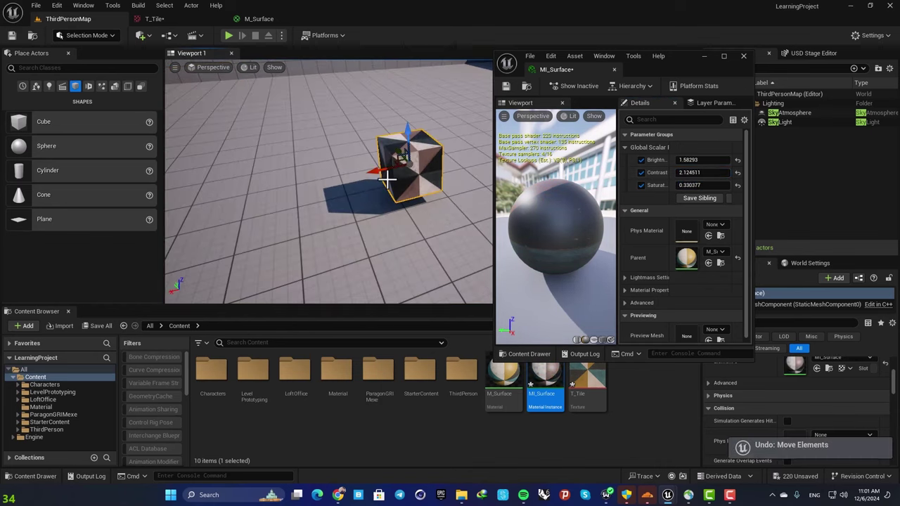
{"action": "left_click_drag", "start_coordinate": [386, 179], "coordinate": [246, 196], "text": "alt"}
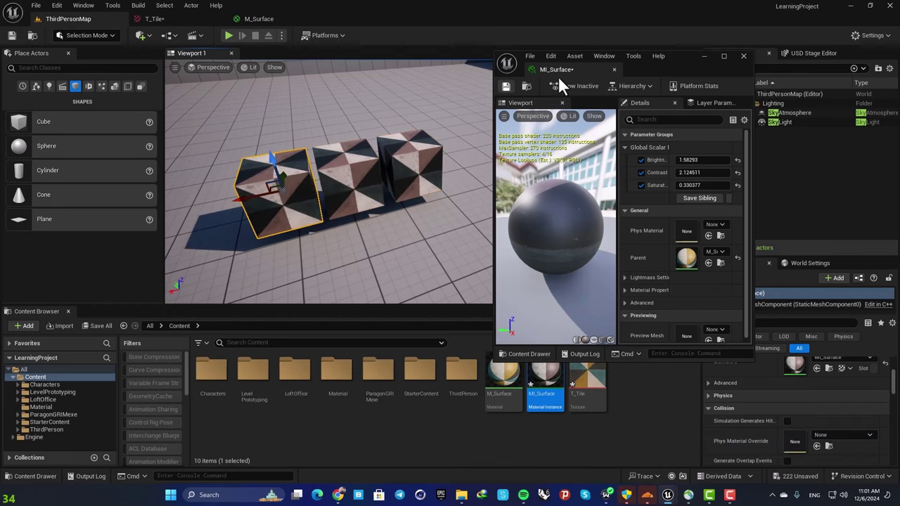
{"action": "left_click_drag", "start_coordinate": [559, 74], "coordinate": [499, 147]}
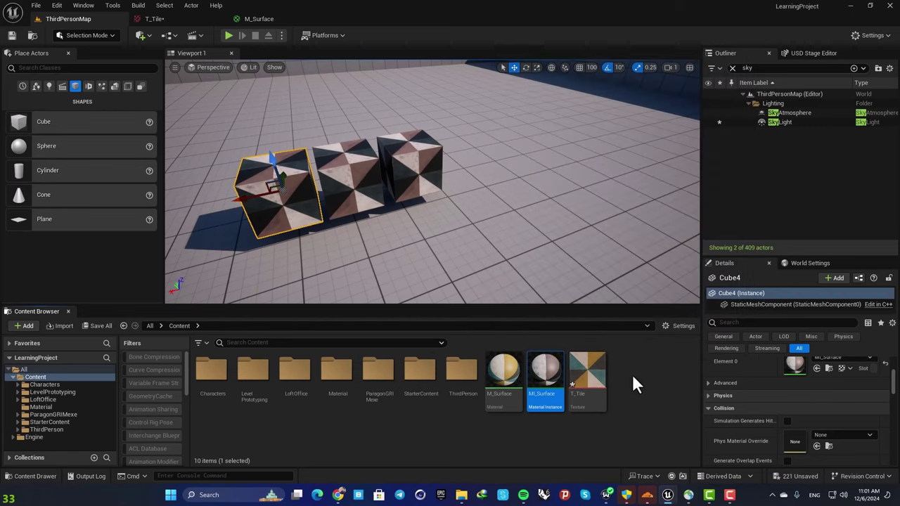
Step: Duplicate the MI_Surface material instance and apply the copy to the middle cube
{"action": "key", "text": "ctrl+d"}
{"action": "left_click_drag", "start_coordinate": [594, 405], "coordinate": [342, 177]}
Step: Set MI_Surface1's Brightness to about 3.73, Contrast to about 1.33 and Saturation to about 1.25, and save and close it
{"action": "double_click", "coordinate": [603, 378]}
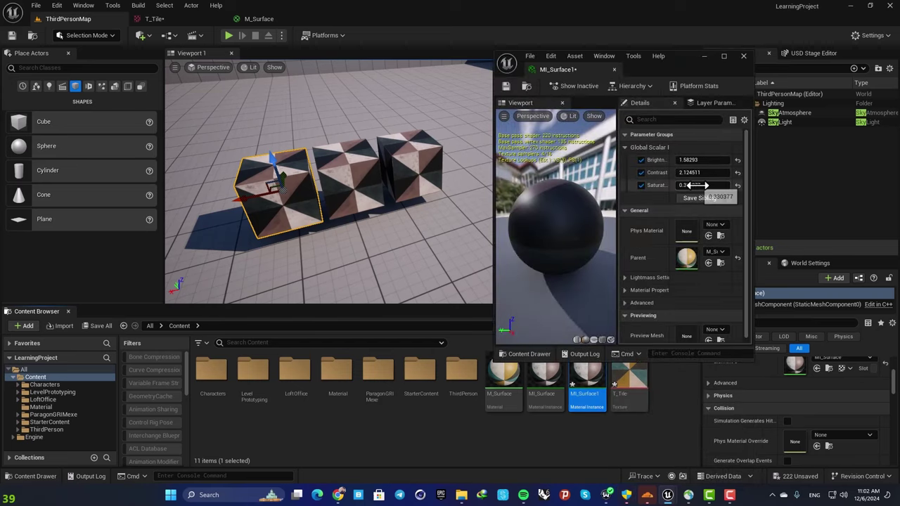
{"action": "left_click", "coordinate": [700, 185]}
{"action": "left_click_drag", "start_coordinate": [700, 184], "coordinate": [721, 160]}
{"action": "mouse_move", "coordinate": [424, 277]}
{"action": "left_mouse_down"}
{"action": "mouse_move", "coordinate": [450, 235]}
{"action": "mouse_move", "coordinate": [415, 287]}
{"action": "left_mouse_up"}
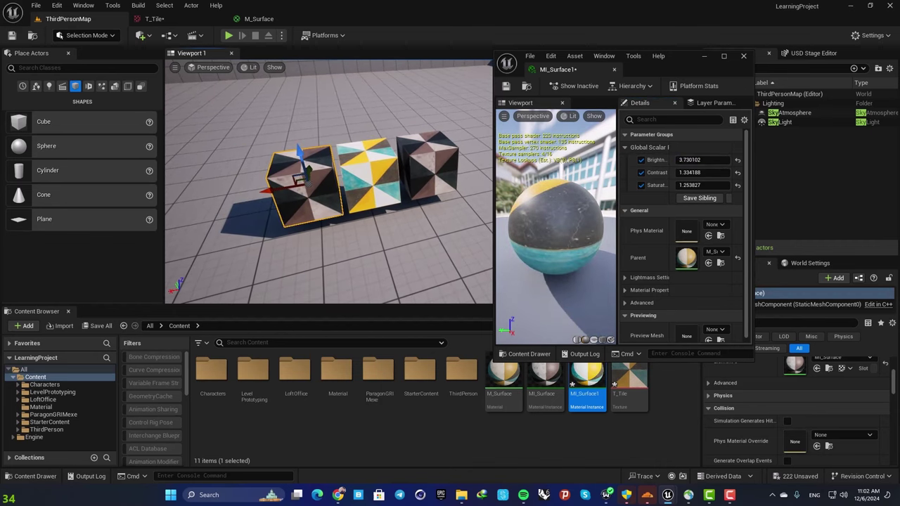
{"action": "left_click", "coordinate": [505, 86]}
{"action": "middle_click", "coordinate": [551, 68]}
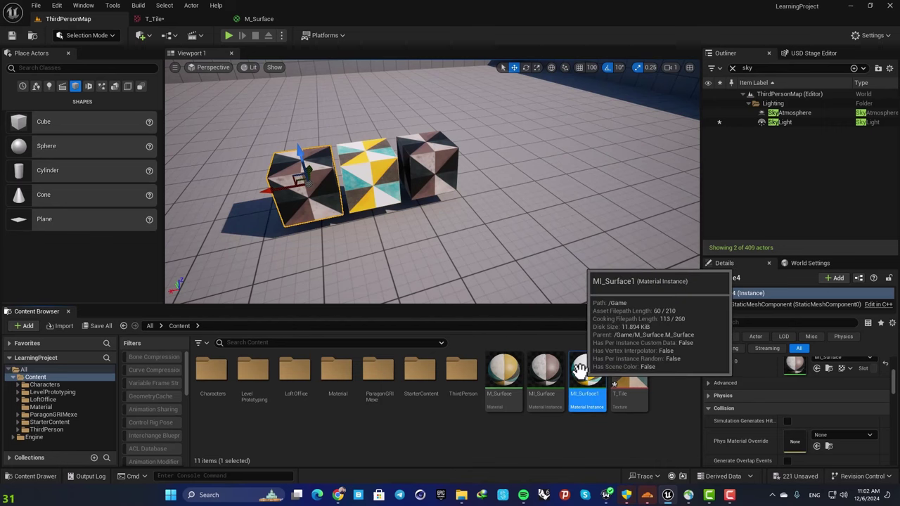
Step: Duplicate the MI_Surface1 material instance and apply the copy to the leftmost cube
{"action": "key", "text": "ctrl+d"}
{"action": "key", "text": "Return"}
{"action": "left_click_drag", "start_coordinate": [623, 367], "coordinate": [295, 190]}
Step: Set MI_Surface2's Brightness to about 14.17, Contrast to about 7.46 and Saturation to about 2.48, and save and close it
{"action": "double_click", "coordinate": [631, 380]}
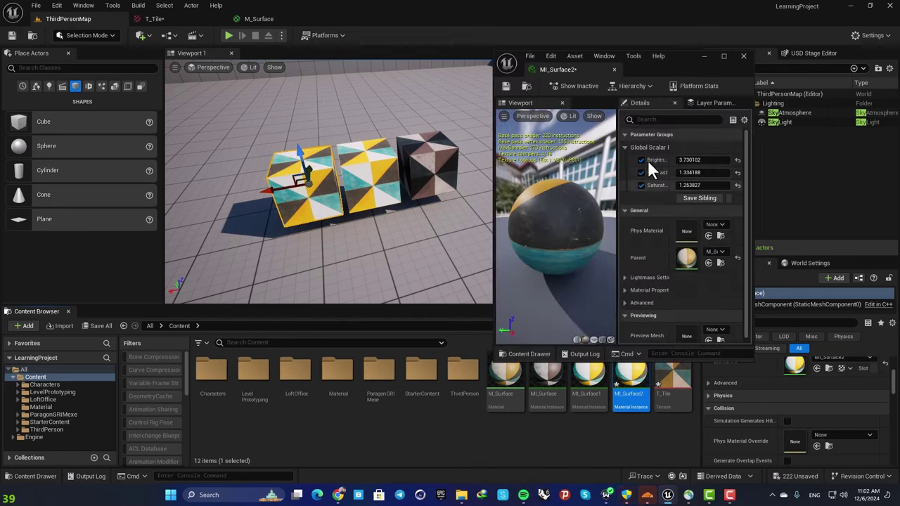
{"action": "left_click_drag", "start_coordinate": [692, 160], "coordinate": [717, 184]}
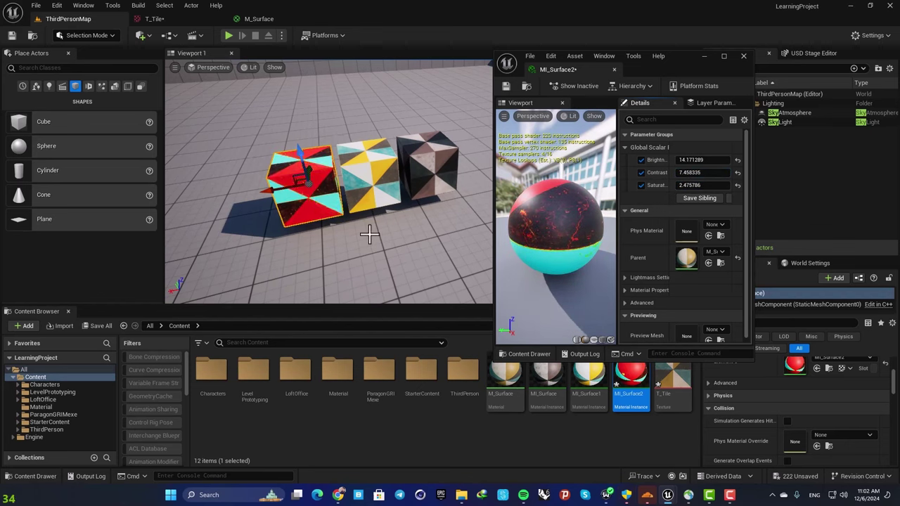
{"action": "mouse_move", "coordinate": [362, 235]}
{"action": "right_mouse_down"}
{"action": "mouse_move", "coordinate": [394, 218]}
{"action": "mouse_move", "coordinate": [361, 231]}
{"action": "right_mouse_up"}
{"action": "left_click", "coordinate": [506, 85]}
{"action": "middle_click", "coordinate": [557, 69]}
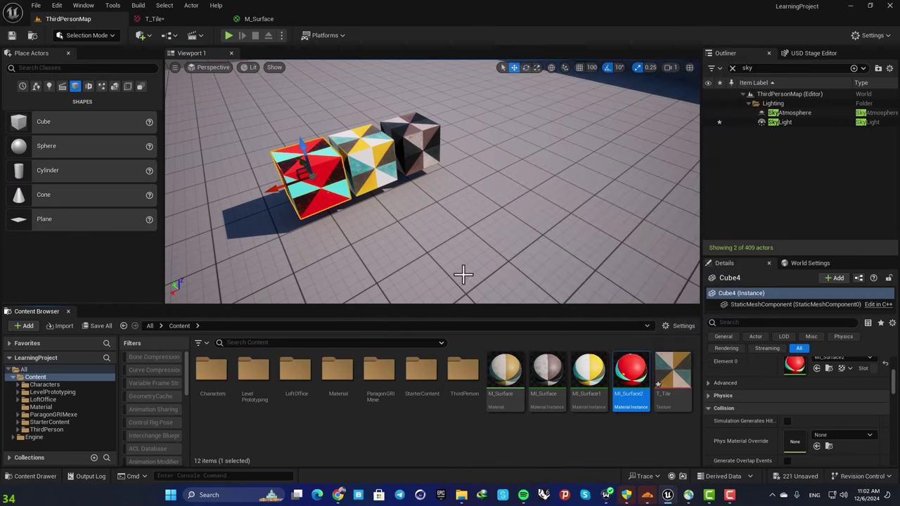
Step: In the M_Surface graph, move the material output node down below the level of the Desaturation node, and return to ThirdPersonMap
{"action": "scroll", "coordinate": [428, 177], "scroll_direction": "down", "scroll_amount": 5}
{"action": "left_click", "coordinate": [266, 19]}
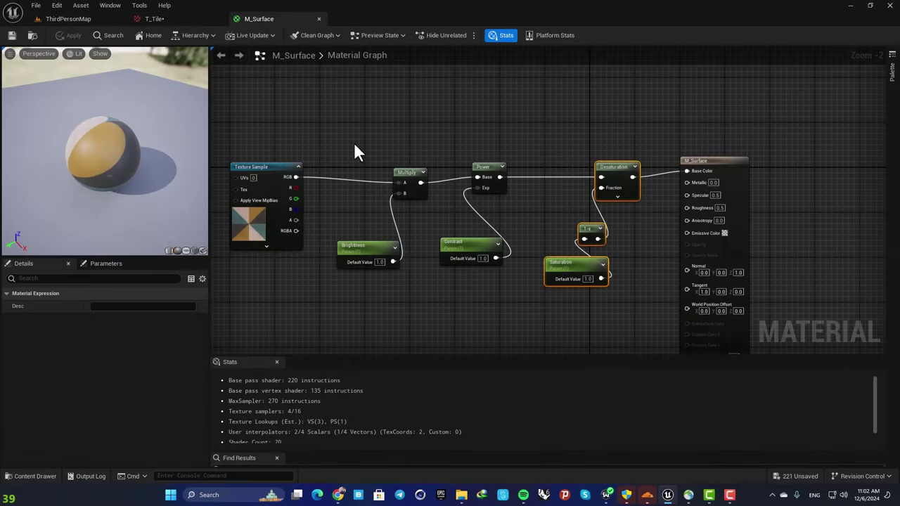
{"action": "left_click_drag", "start_coordinate": [349, 136], "coordinate": [602, 314]}
{"action": "right_click_drag", "start_coordinate": [512, 148], "coordinate": [500, 106]}
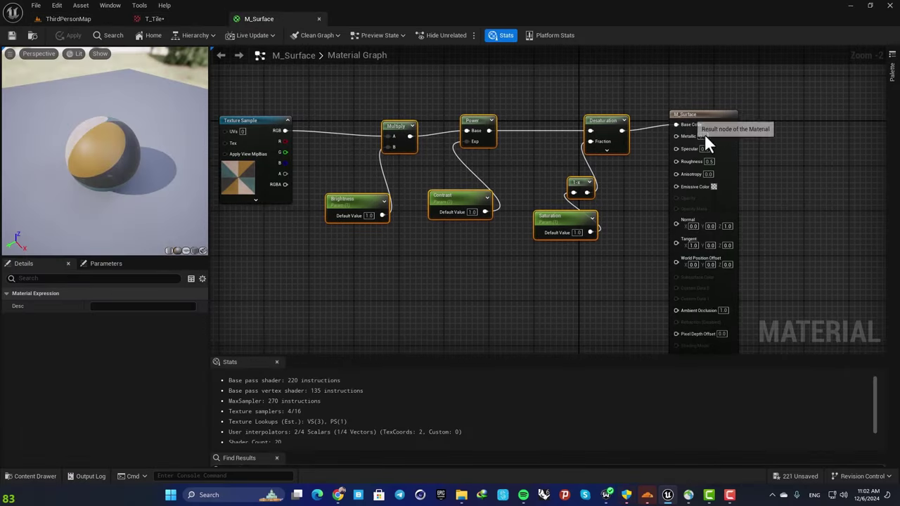
{"action": "left_click_drag", "start_coordinate": [691, 117], "coordinate": [731, 219]}
{"action": "right_click_drag", "start_coordinate": [671, 265], "coordinate": [637, 211]}
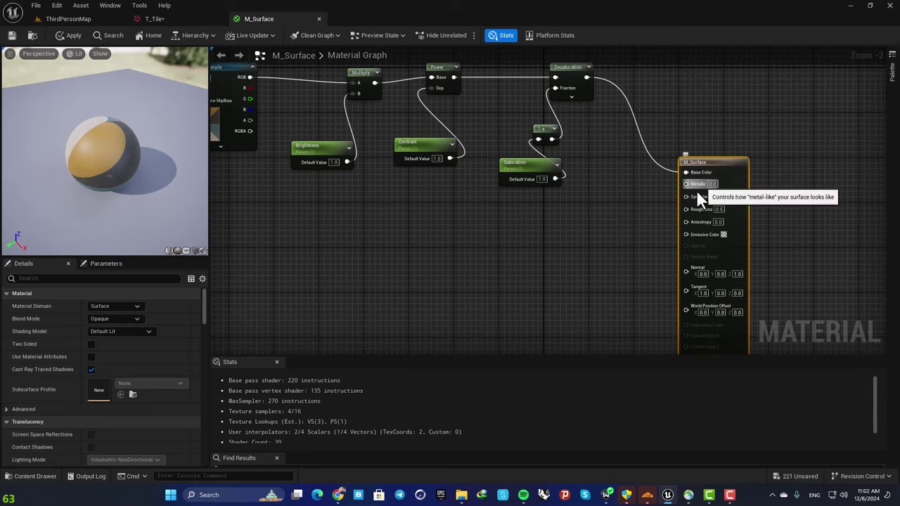
{"action": "right_click_drag", "start_coordinate": [621, 281], "coordinate": [609, 197]}
{"action": "right_click_drag", "start_coordinate": [413, 211], "coordinate": [443, 321]}
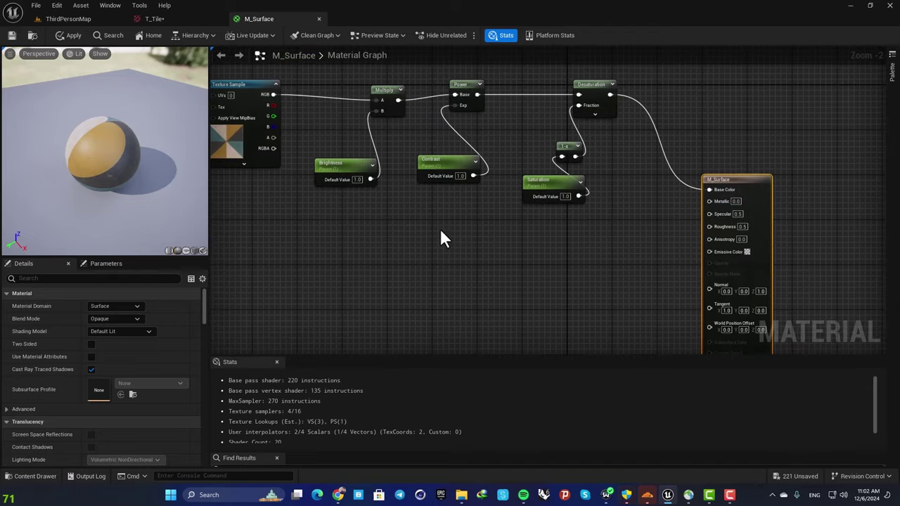
{"action": "left_click", "coordinate": [70, 19]}
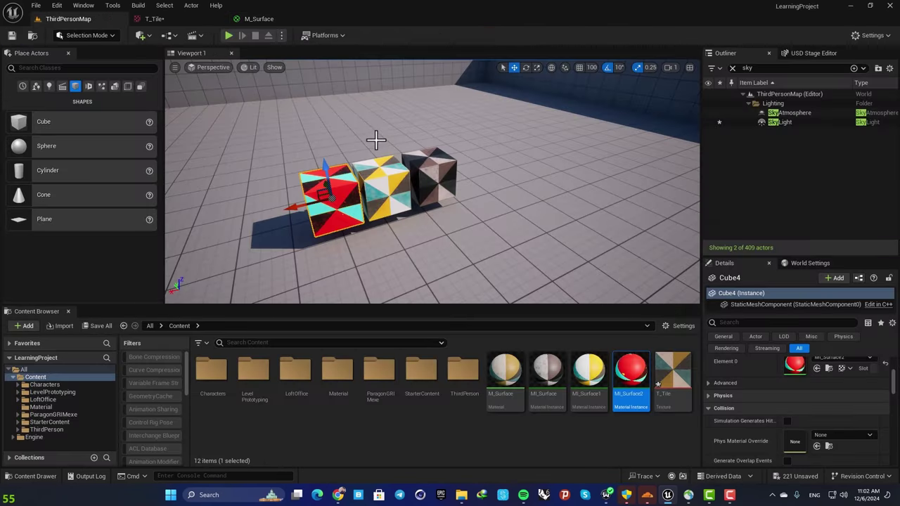